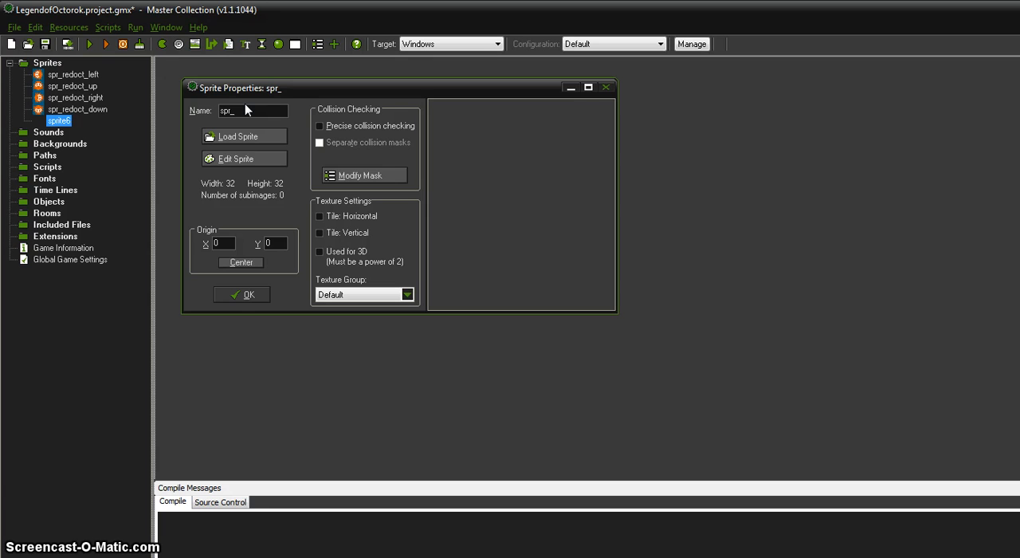
Name the sprite spr_enemy1 and create a new 32 by 32 image for it
{"action": "type", "text": "enemy1"}
{"action": "left_click", "coordinate": [236, 156]}
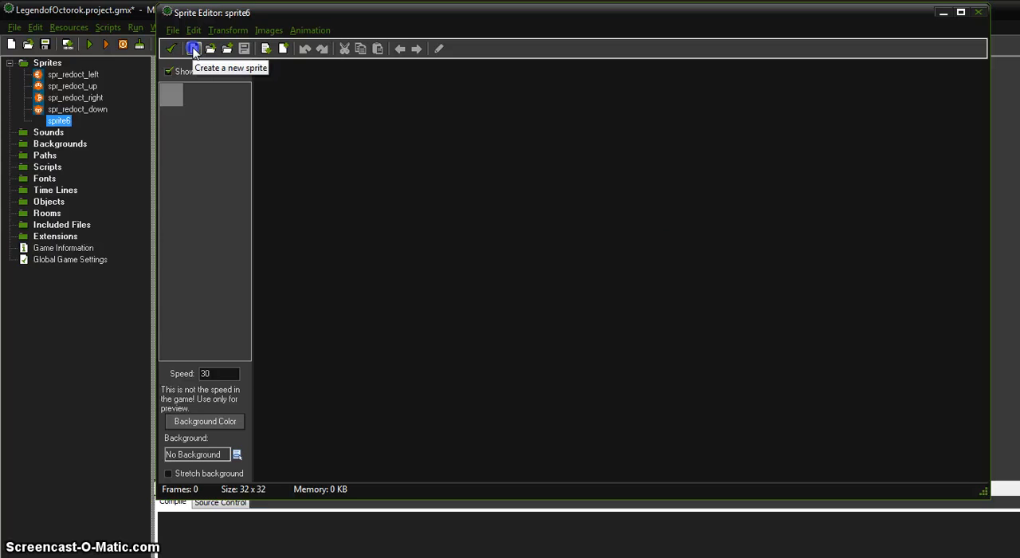
{"action": "left_click", "coordinate": [193, 49]}
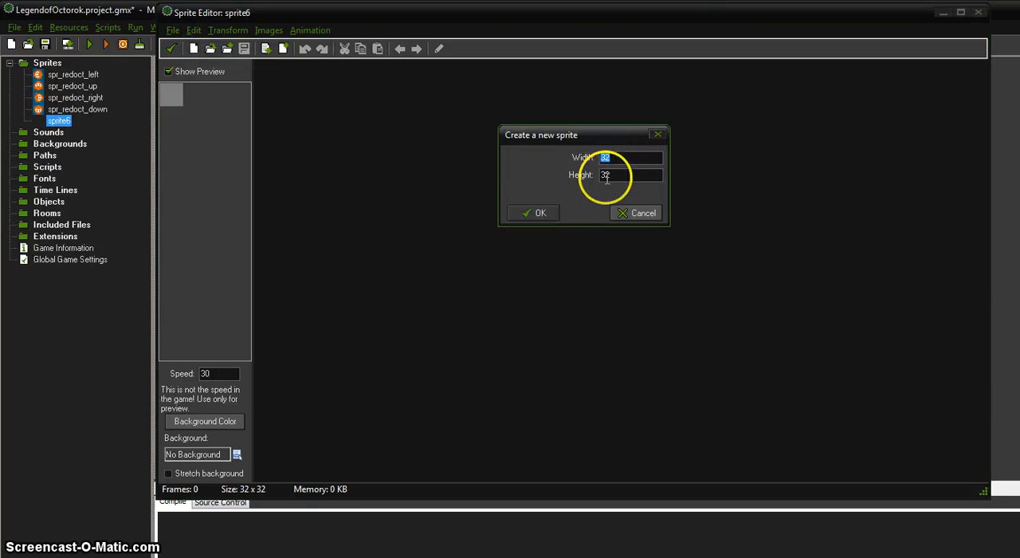
{"action": "left_click", "coordinate": [534, 213]}
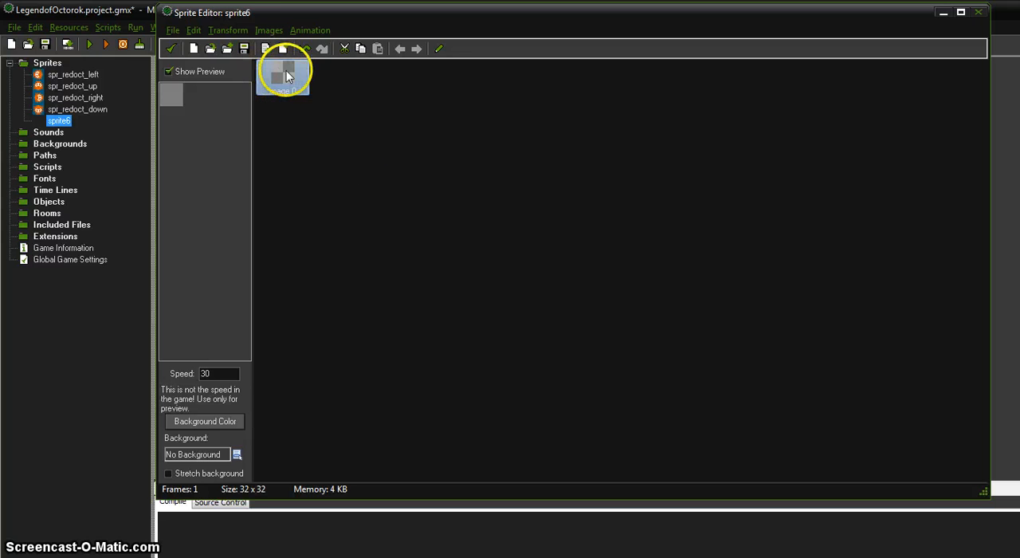
Open the blank image for pencil drawing with bright yellow as the left colour and dark red as the right colour
{"action": "double_click", "coordinate": [284, 71]}
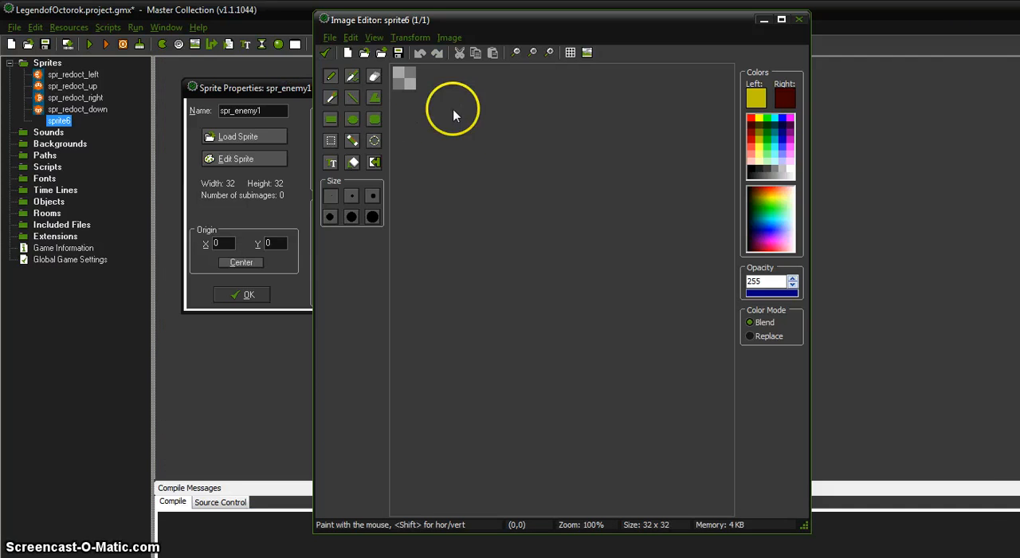
{"action": "scroll", "coordinate": [460, 143], "scroll_direction": "up", "scroll_amount": 3}
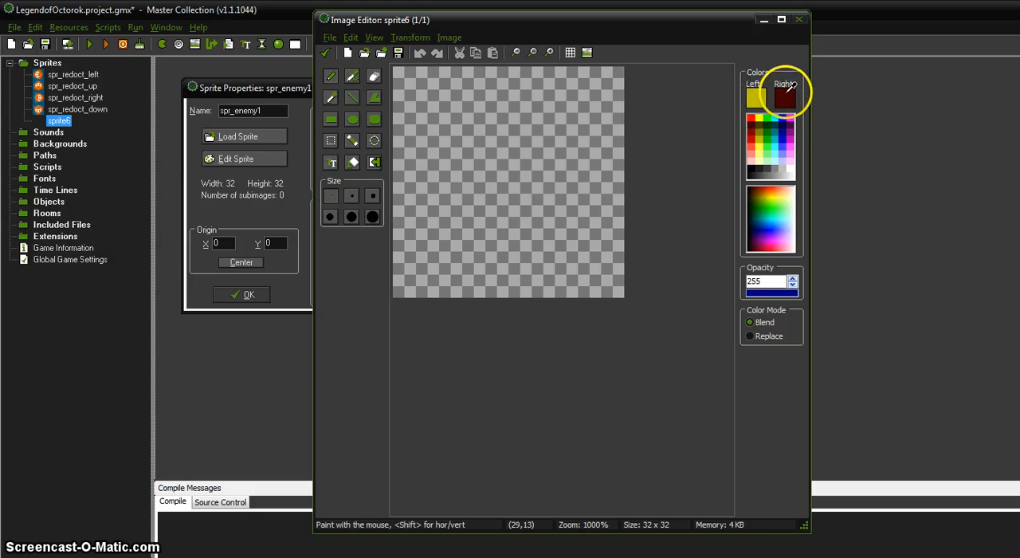
{"action": "right_click", "coordinate": [791, 118]}
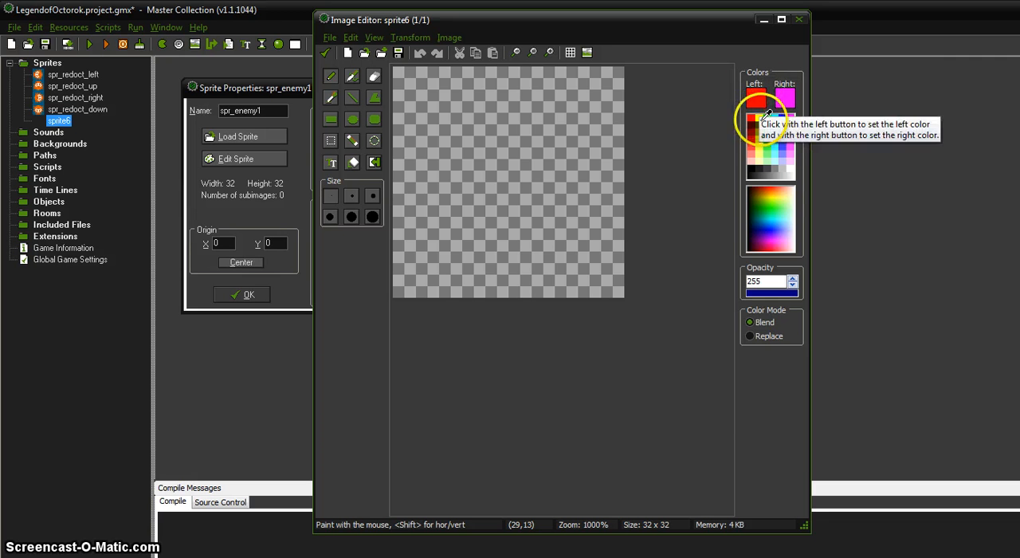
{"action": "left_click", "coordinate": [760, 118]}
{"action": "right_click", "coordinate": [752, 124]}
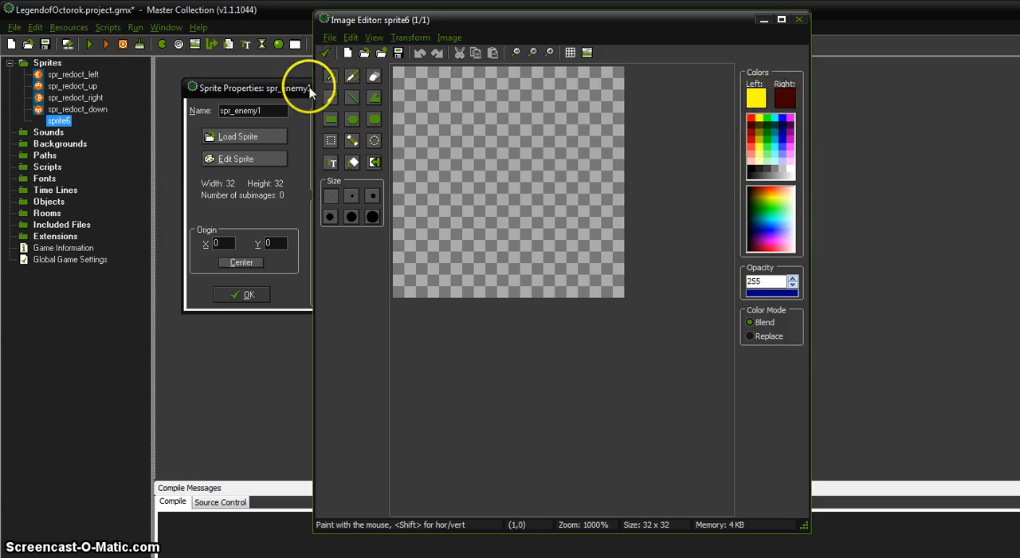
{"action": "left_click", "coordinate": [331, 77]}
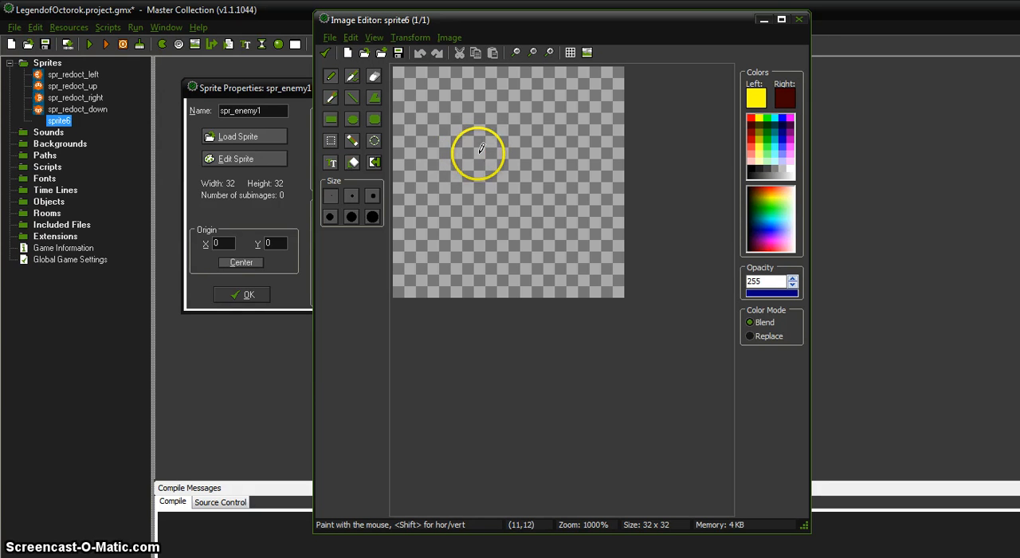
{"action": "left_click", "coordinate": [432, 153]}
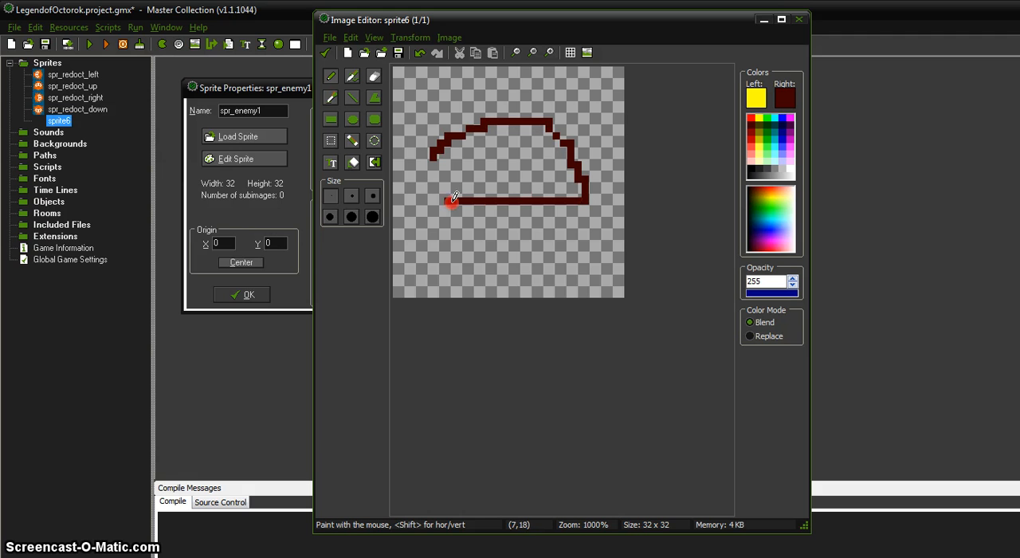
{"action": "key", "text": "ctrl+z"}
{"action": "key", "text": "ctrl+z"}
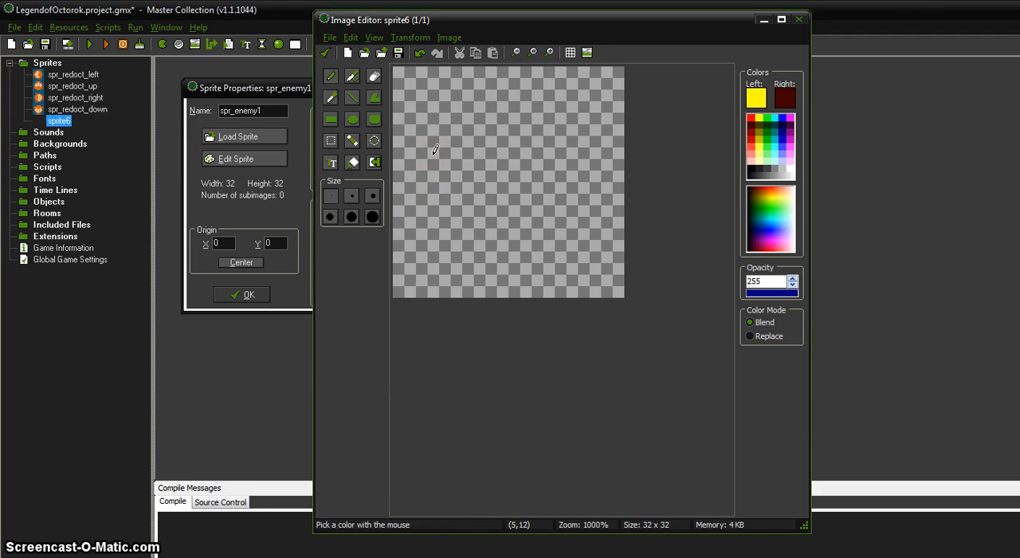
Draw a large dome-shaped body outline in dark red across the upper two thirds of the canvas, closed by a flat base
{"action": "right_click_drag", "start_coordinate": [398, 193], "coordinate": [470, 101]}
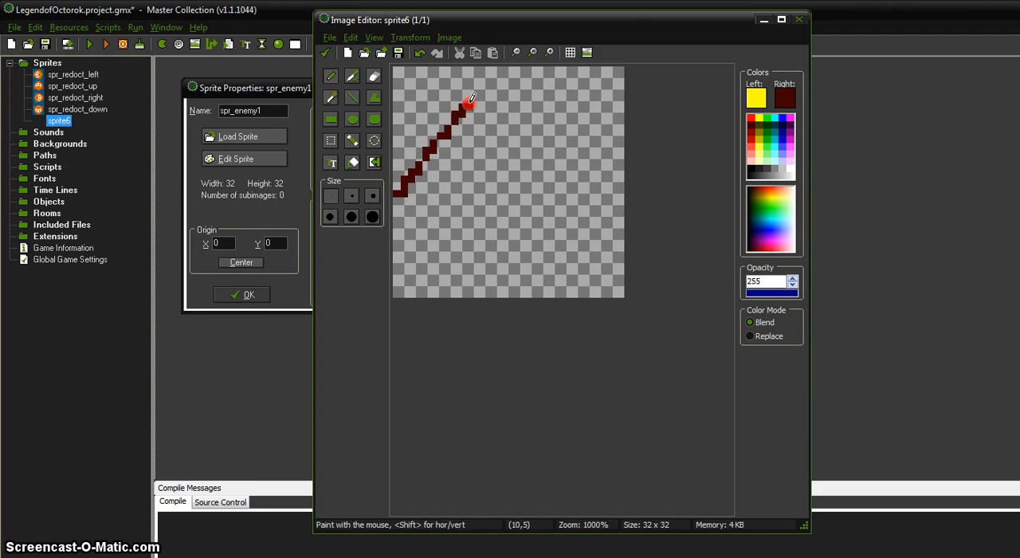
{"action": "right_click_drag", "start_coordinate": [524, 72], "coordinate": [604, 115]}
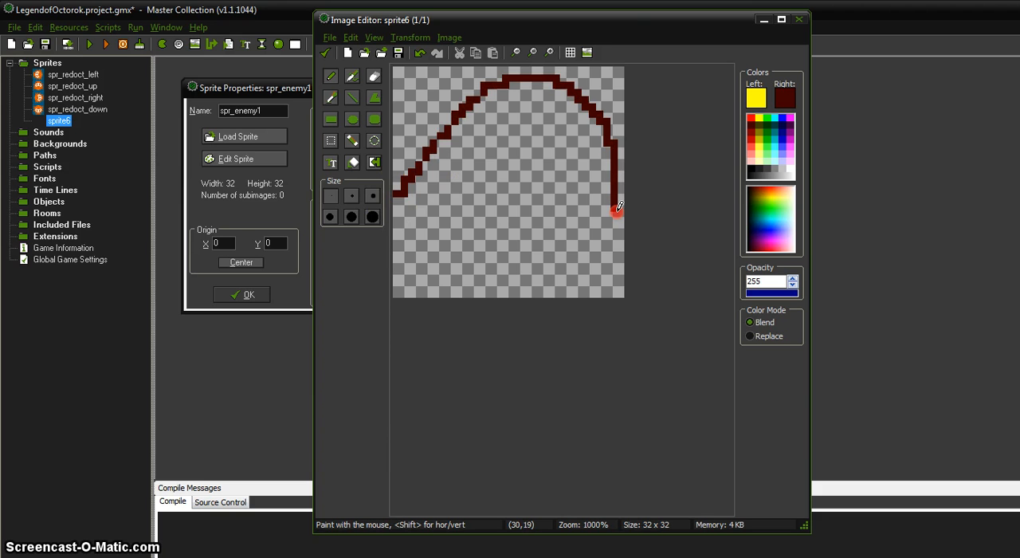
{"action": "right_click_drag", "start_coordinate": [618, 215], "coordinate": [397, 209]}
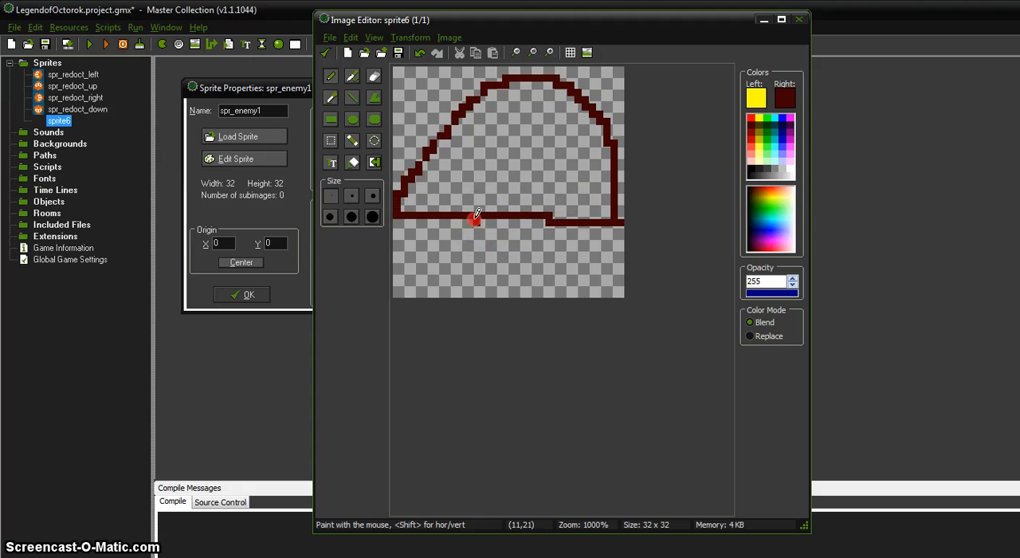
Draw two solid dark red legs with outward-pointing feet below the body
{"action": "right_click_drag", "start_coordinate": [549, 222], "coordinate": [548, 236]}
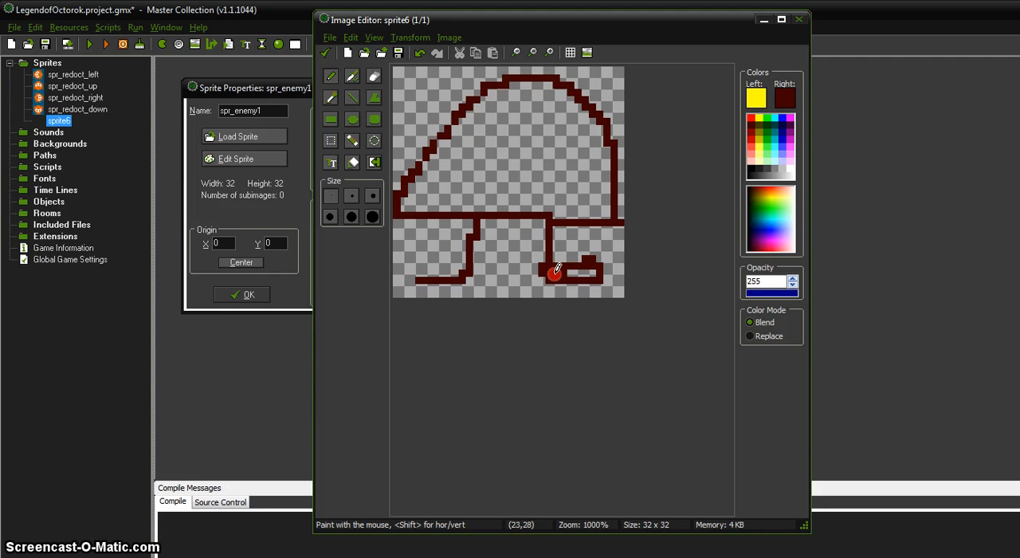
{"action": "right_click", "coordinate": [467, 221]}
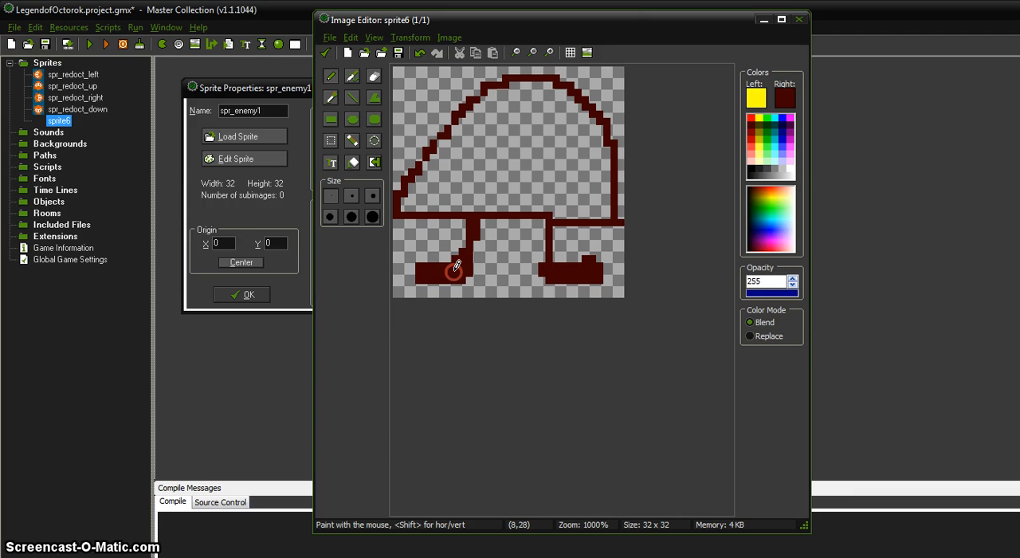
{"action": "right_click_drag", "start_coordinate": [545, 261], "coordinate": [539, 222]}
Draw two curved yellow antennae reaching outward from inside the top of the body
{"action": "left_click", "coordinate": [488, 122]}
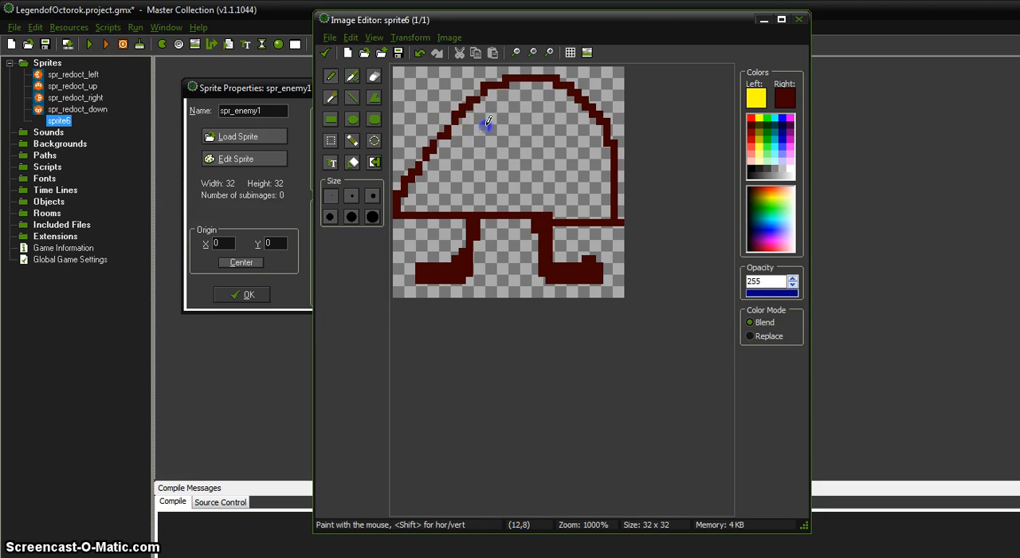
{"action": "left_click", "coordinate": [540, 118]}
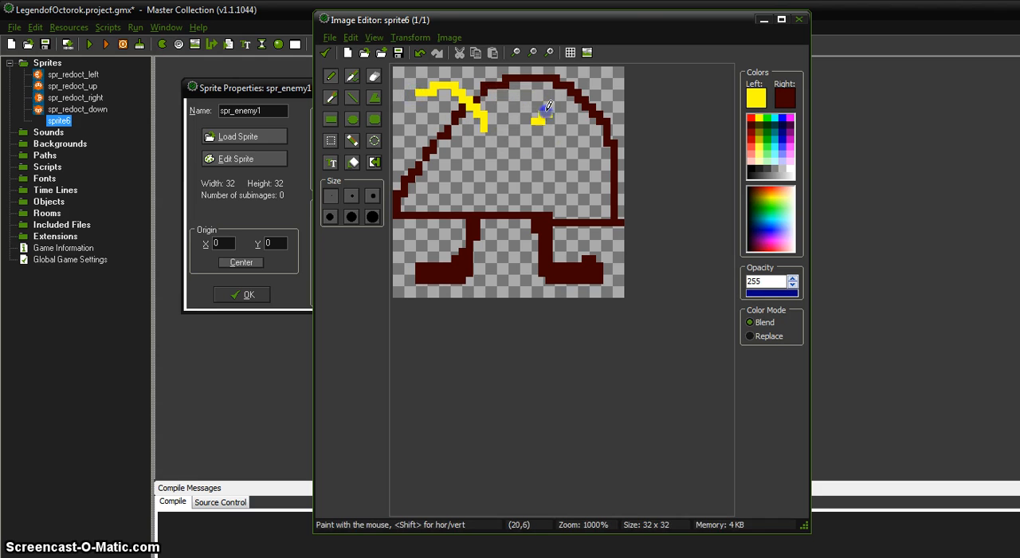
{"action": "left_click", "coordinate": [621, 93]}
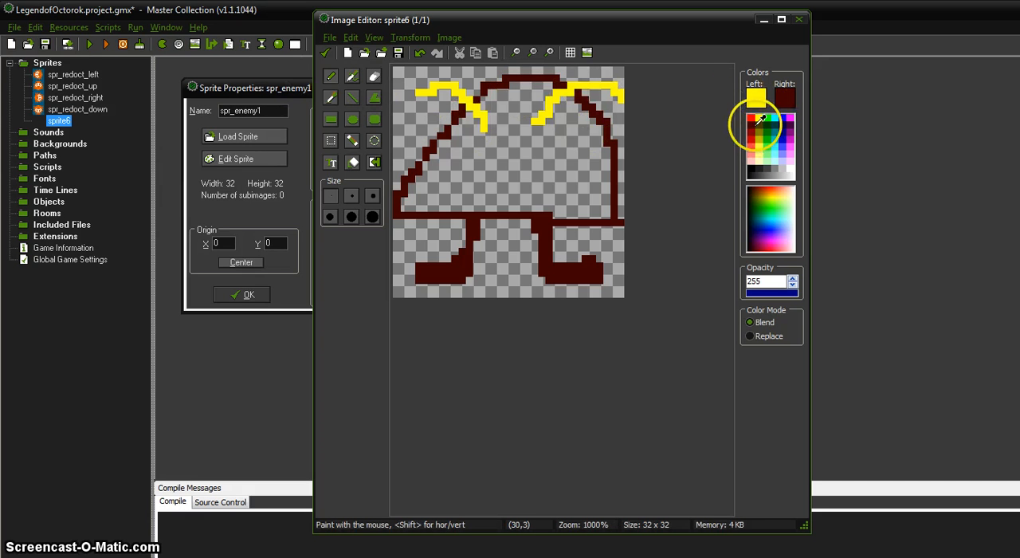
Draw two yellow-filled round eyes with dark red outlines below the antennae using the Ellipse tool, making the right eye slightly larger
{"action": "left_click", "coordinate": [353, 119]}
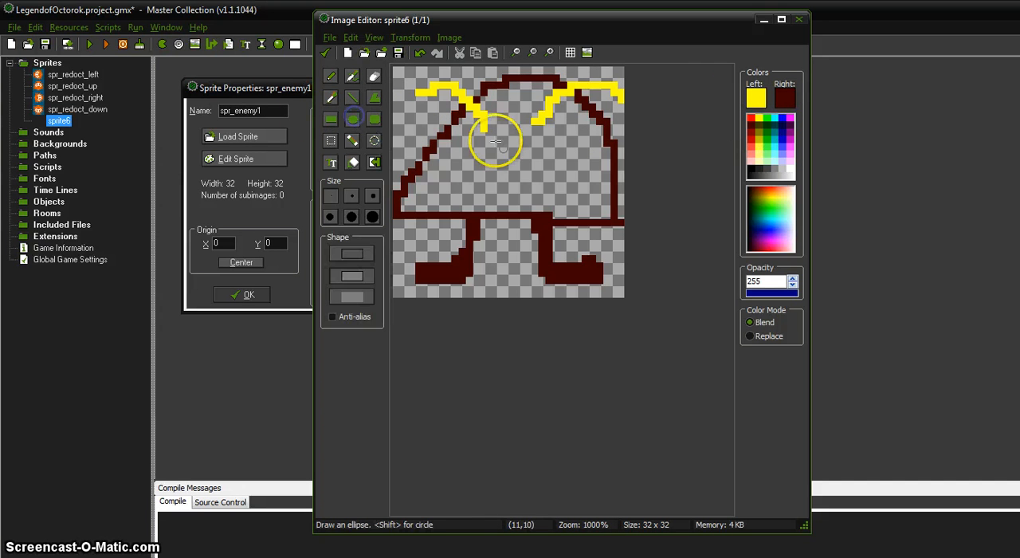
{"action": "left_click_drag", "start_coordinate": [460, 134], "coordinate": [495, 169]}
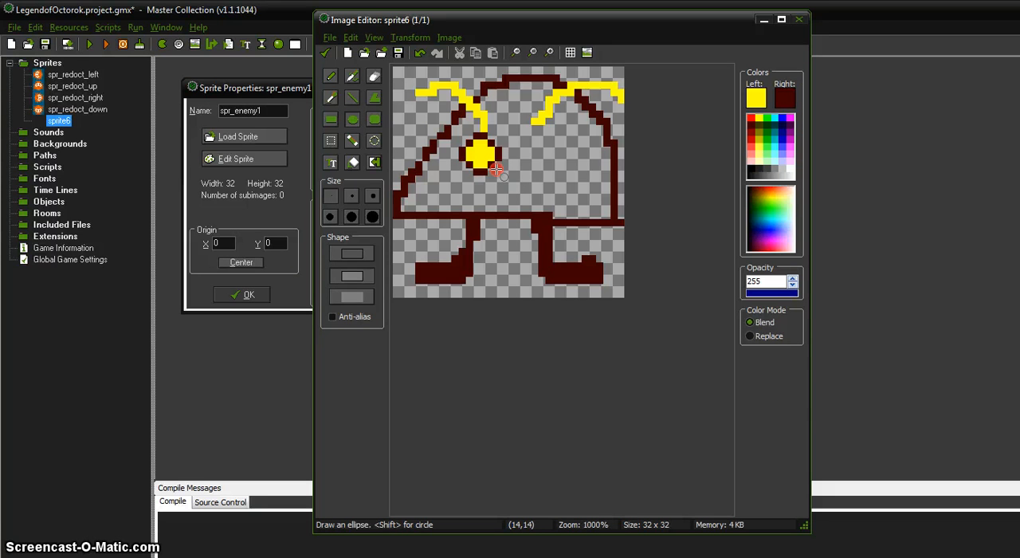
{"action": "left_click_drag", "start_coordinate": [510, 112], "coordinate": [577, 179]}
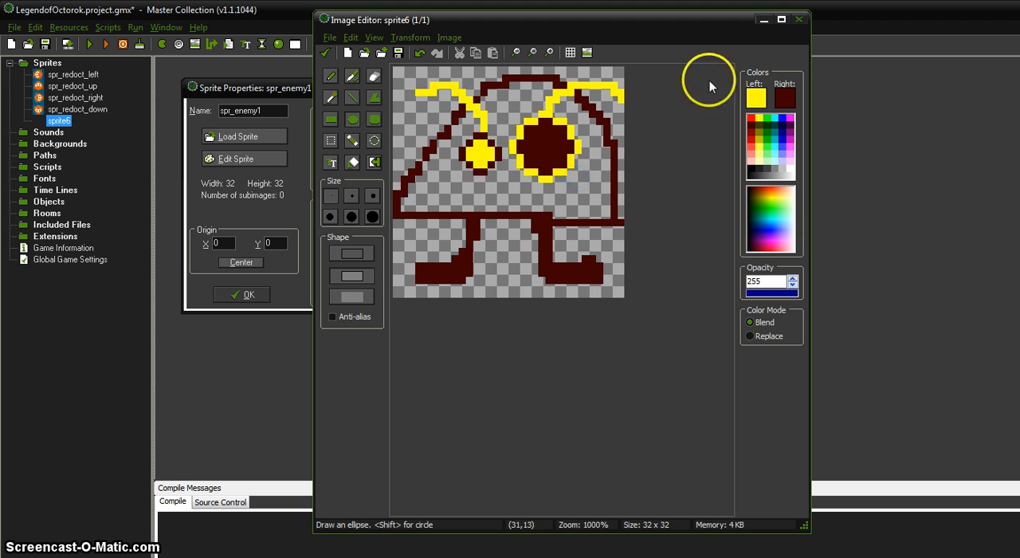
{"action": "key", "text": "ctrl+z"}
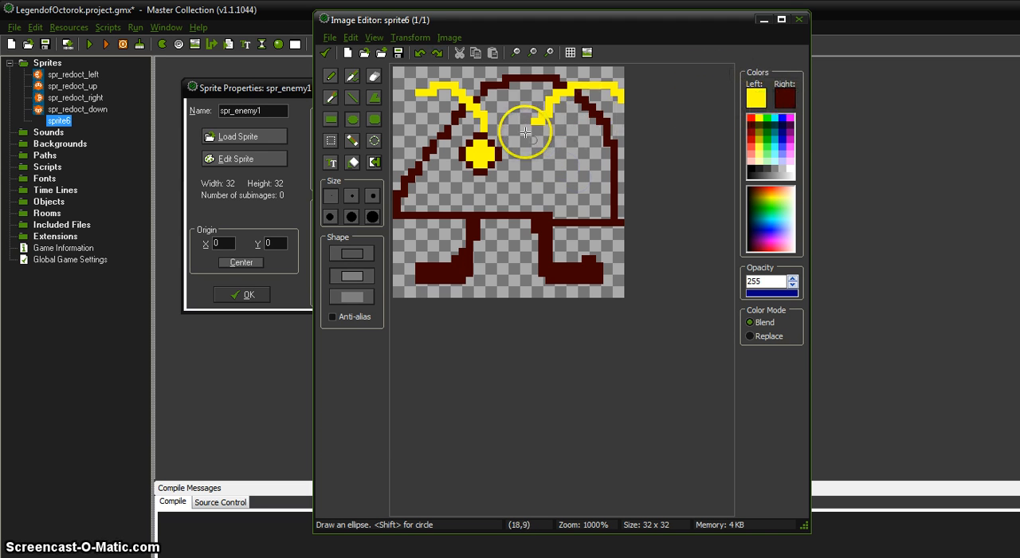
{"action": "left_click_drag", "start_coordinate": [525, 132], "coordinate": [566, 170]}
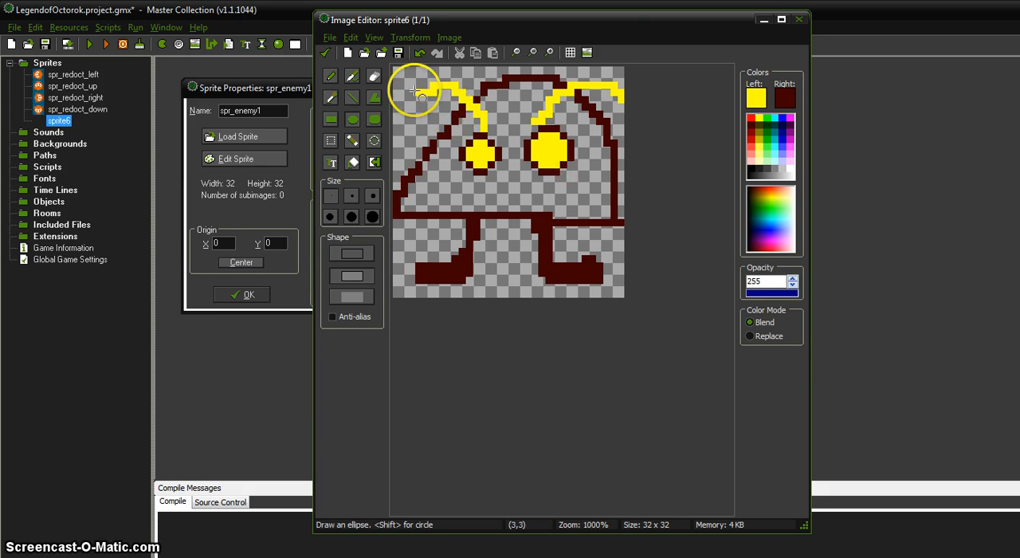
Draw a wide dark red frowning mouth under the eyes with the pencil
{"action": "left_click", "coordinate": [331, 78]}
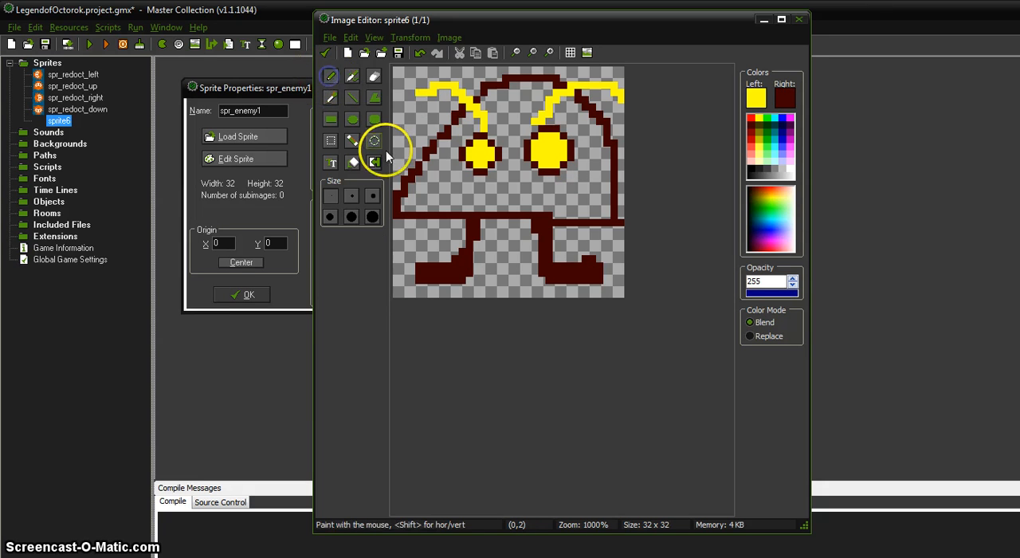
{"action": "left_click", "coordinate": [448, 175]}
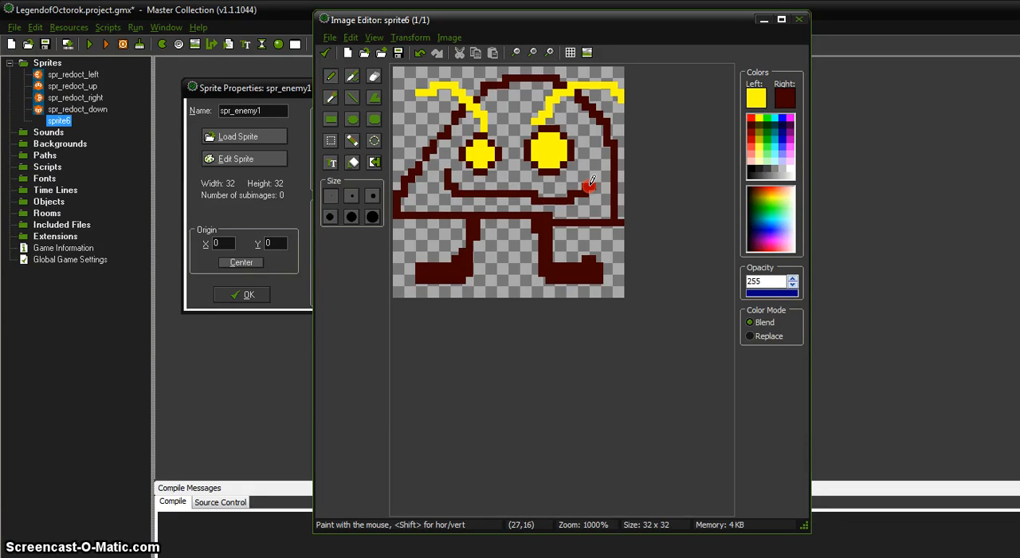
{"action": "key", "text": "ctrl+z"}
{"action": "left_click_drag", "start_coordinate": [432, 199], "coordinate": [444, 193]}
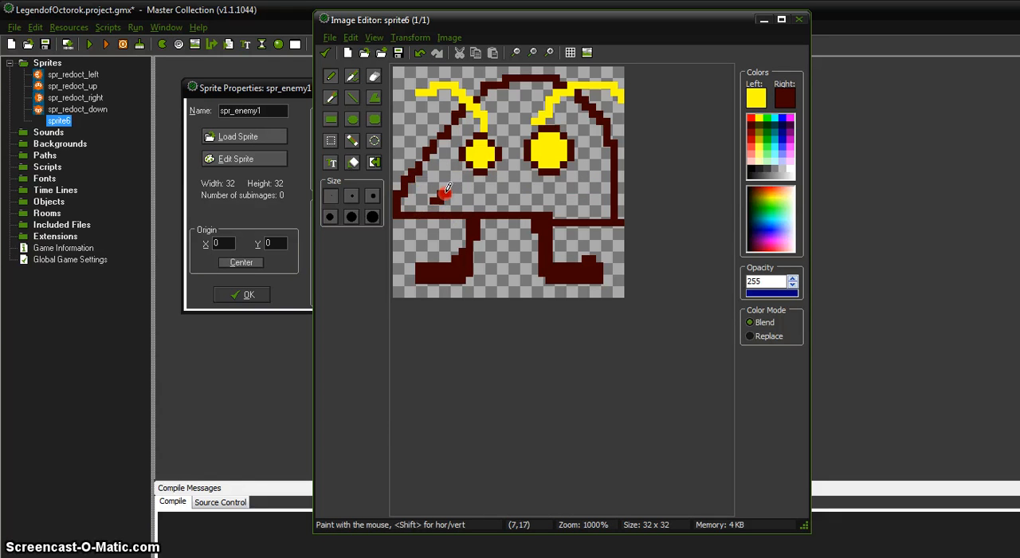
{"action": "left_click_drag", "start_coordinate": [559, 182], "coordinate": [584, 197]}
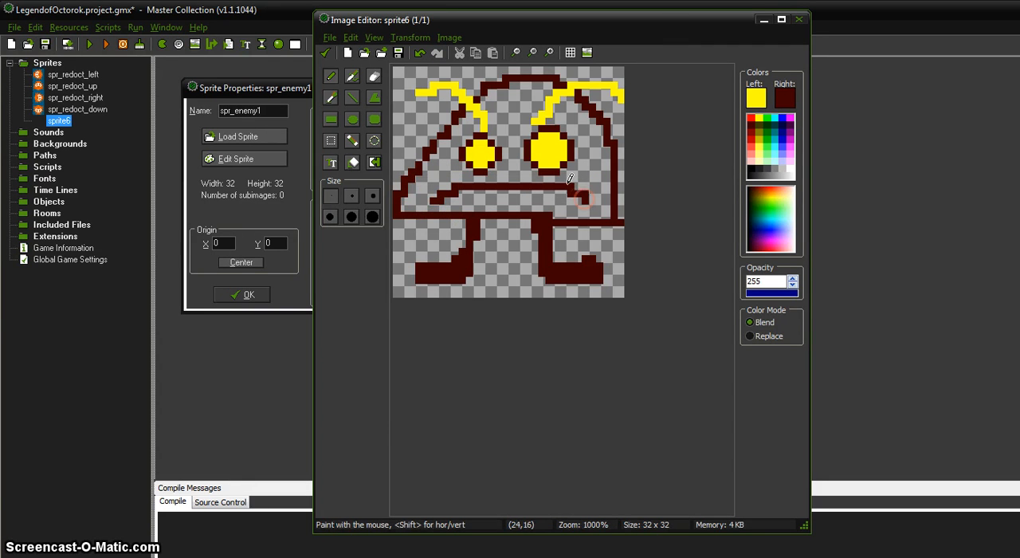
Flood-fill the enemy's body with light blue and close the image, saving the changes
{"action": "left_click", "coordinate": [355, 164]}
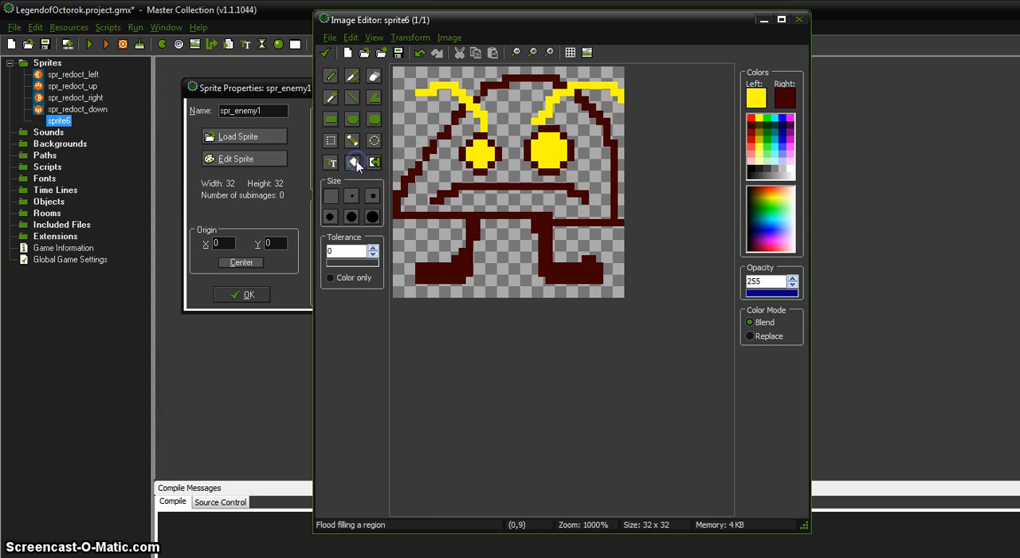
{"action": "left_click", "coordinate": [753, 141]}
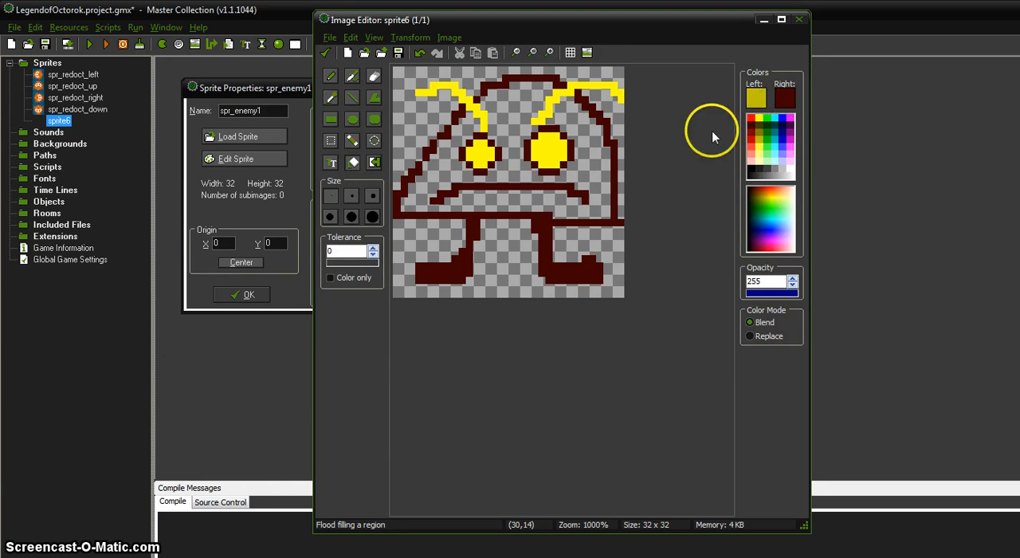
{"action": "left_click", "coordinate": [507, 105]}
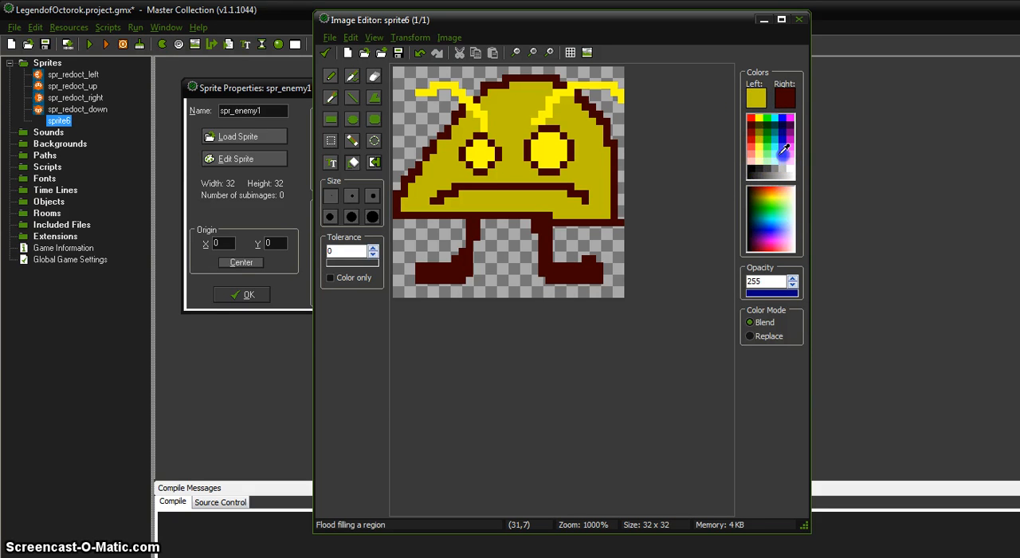
{"action": "left_click", "coordinate": [785, 149]}
{"action": "left_click", "coordinate": [506, 111]}
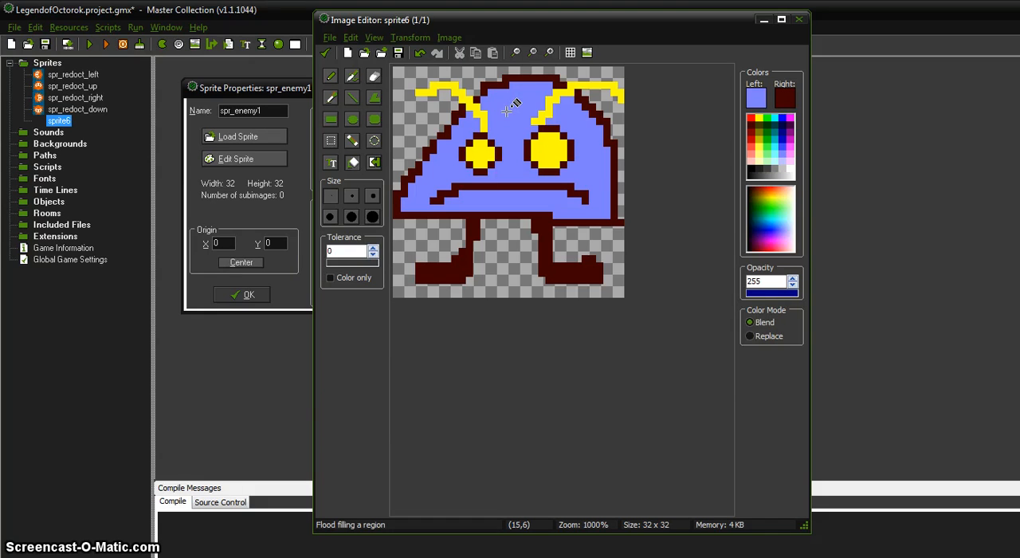
{"action": "left_click", "coordinate": [331, 53]}
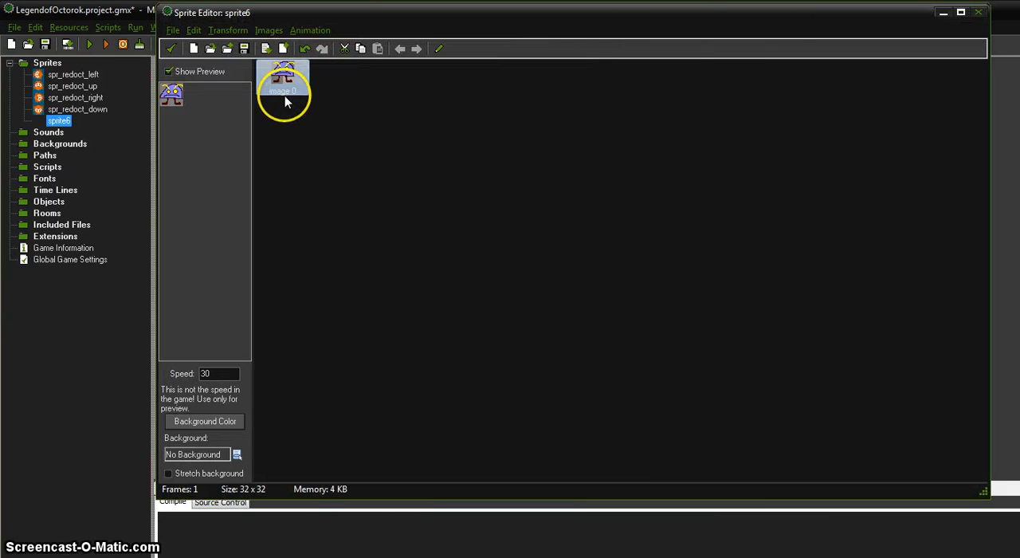
Crop the sprite image with a border size of 0
{"action": "left_click", "coordinate": [195, 30]}
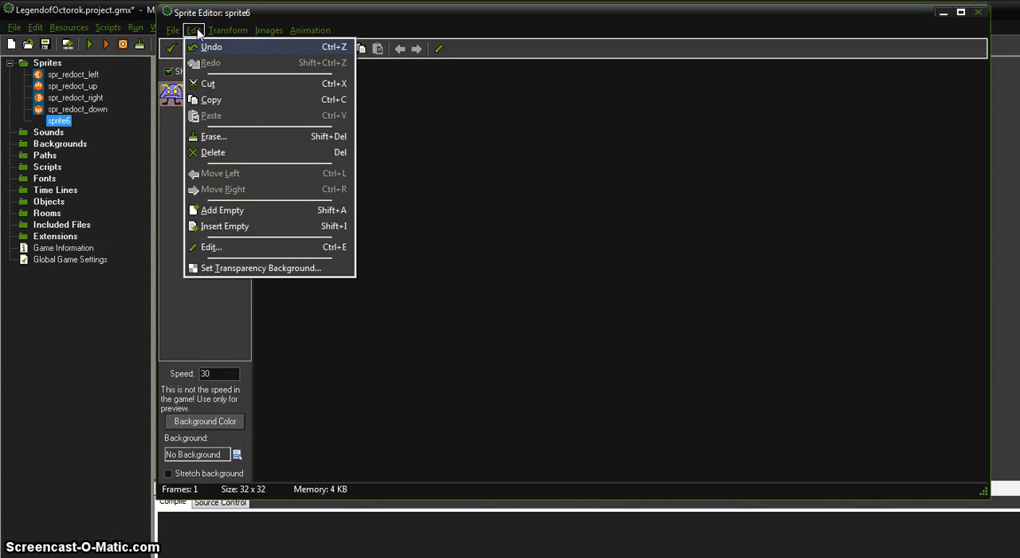
{"action": "left_click", "coordinate": [208, 30]}
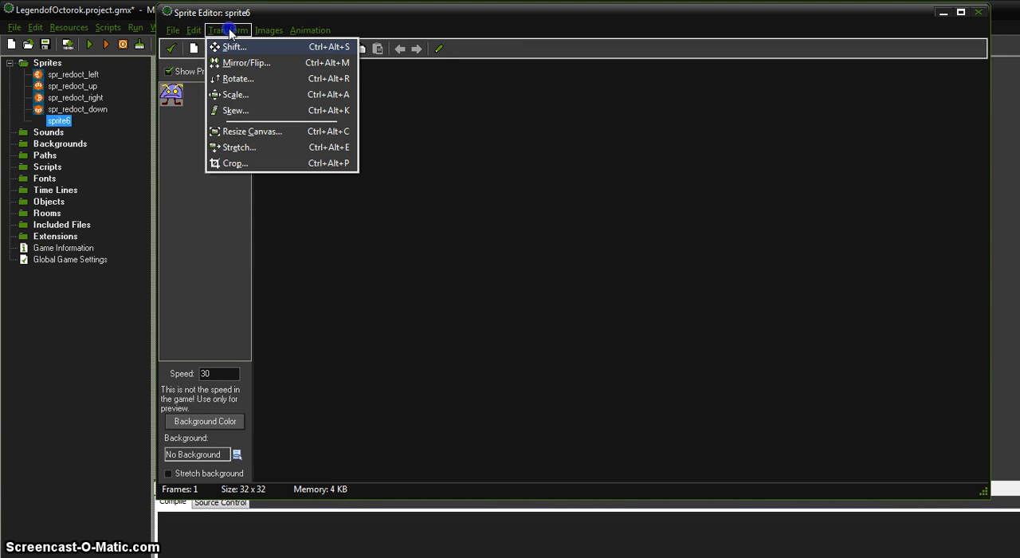
{"action": "left_click", "coordinate": [231, 164]}
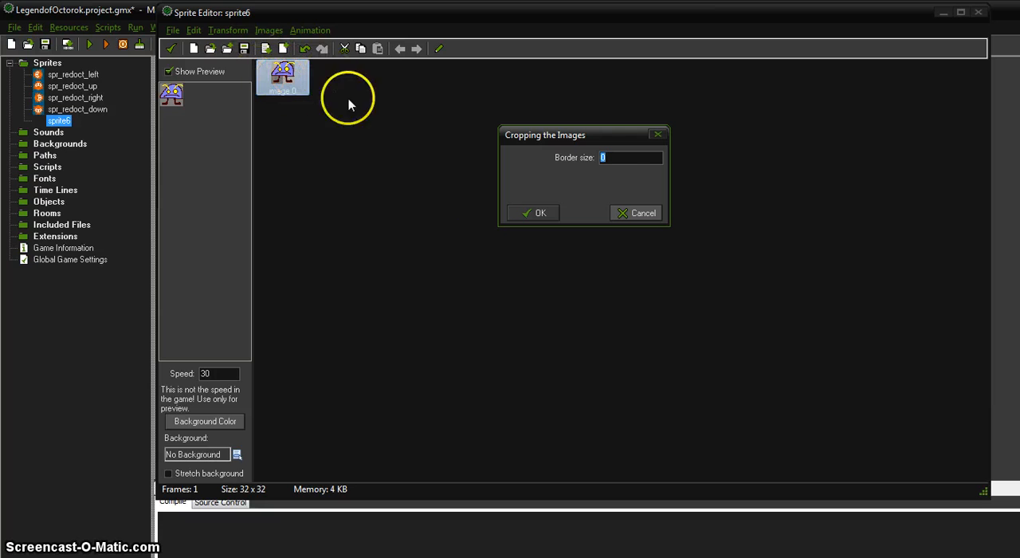
{"action": "left_click", "coordinate": [535, 218]}
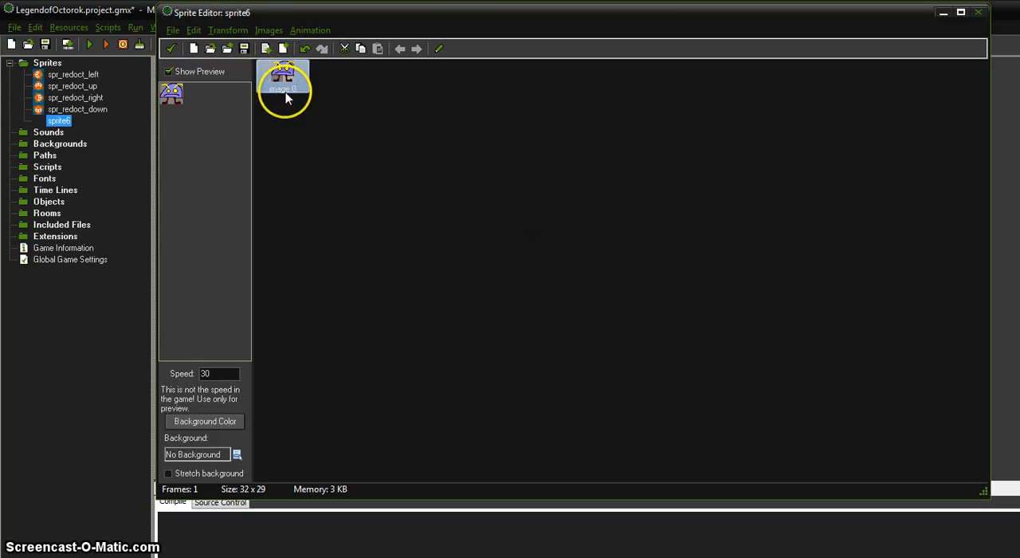
Try scaling all images in the sprite to 185 percent horizontally and vertically, and undo the scaling
{"action": "left_click", "coordinate": [218, 30]}
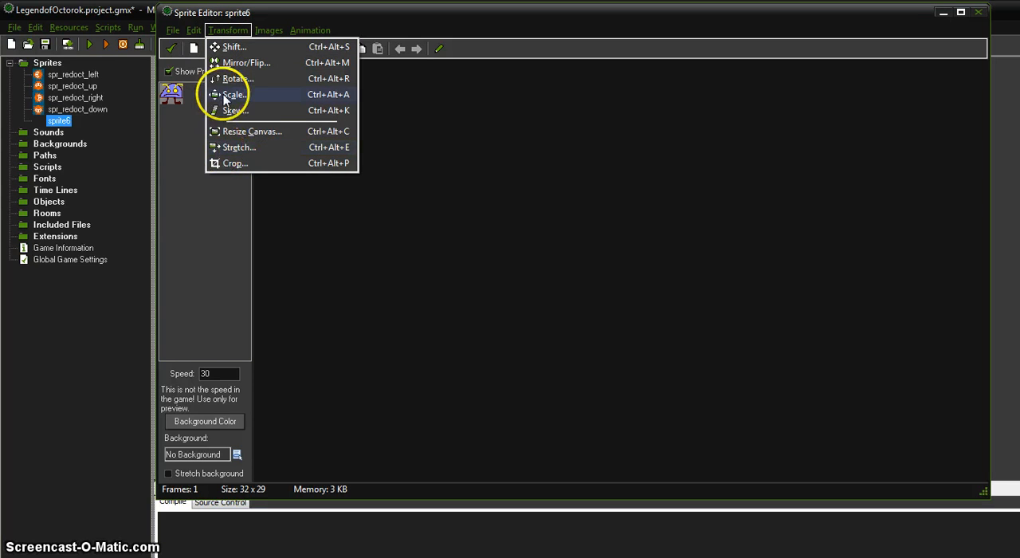
{"action": "left_click", "coordinate": [227, 94]}
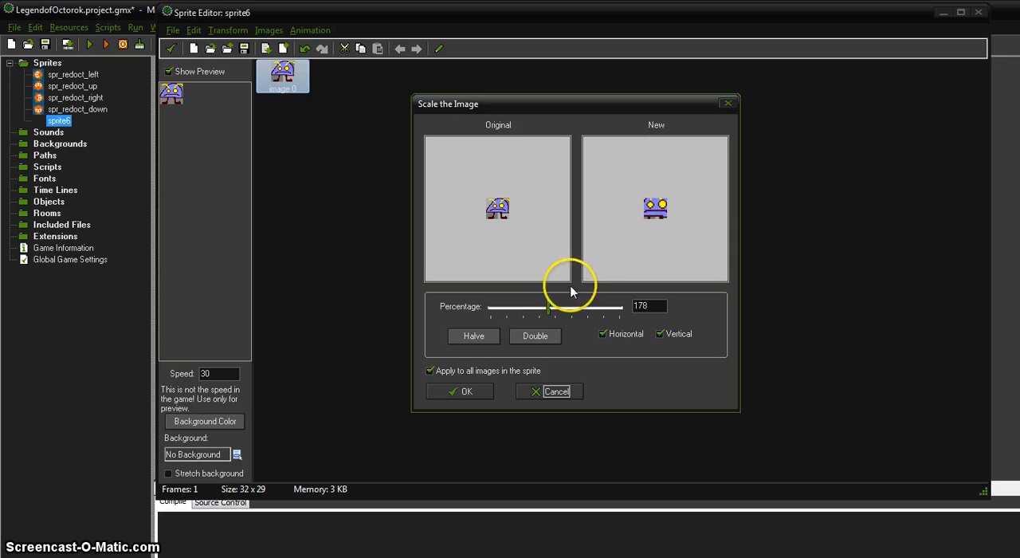
{"action": "left_click_drag", "start_coordinate": [548, 310], "coordinate": [556, 313]}
{"action": "left_click", "coordinate": [466, 391]}
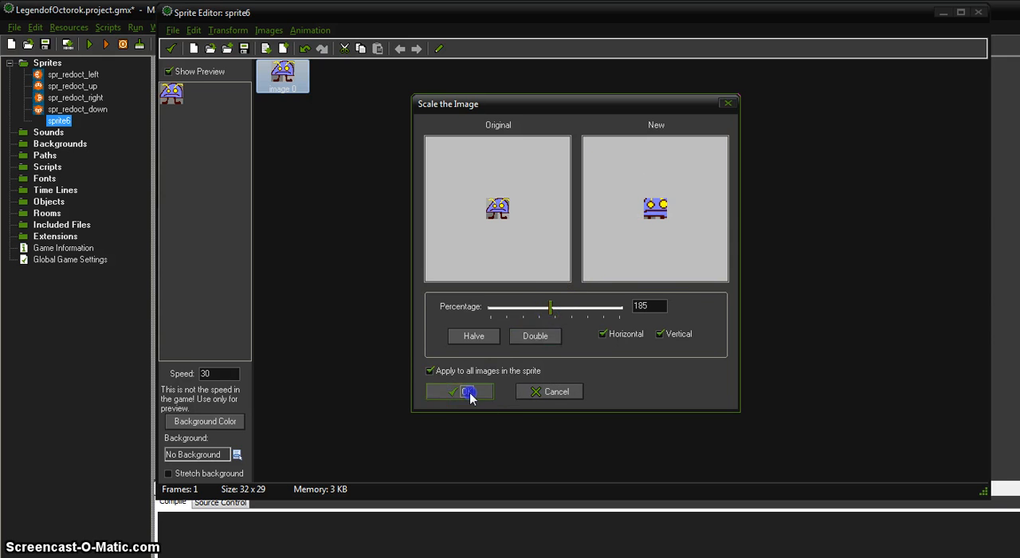
{"action": "key", "text": "ctrl+z"}
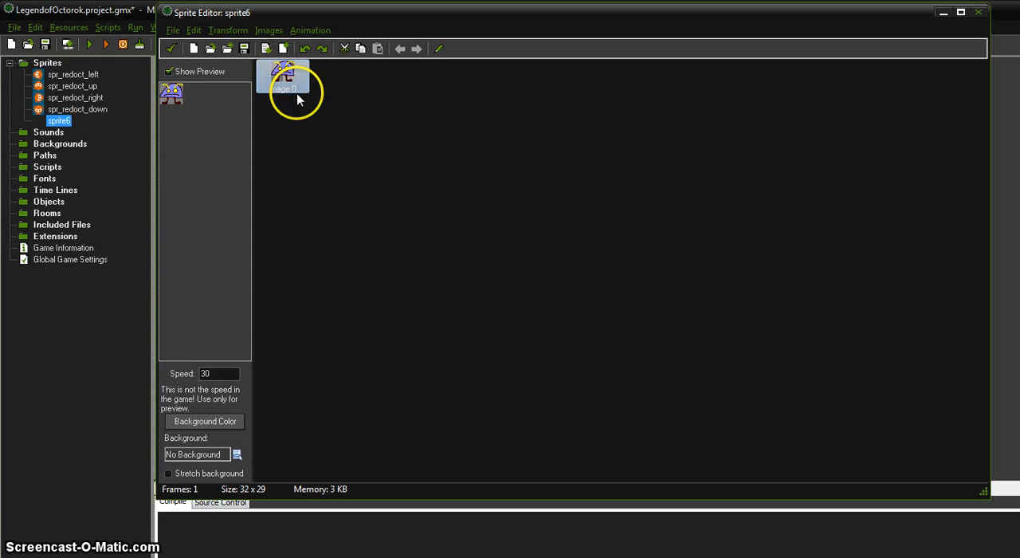
Open the Stretch settings, cancel them without changes, and undo the crop of the sprite image
{"action": "left_click", "coordinate": [194, 31]}
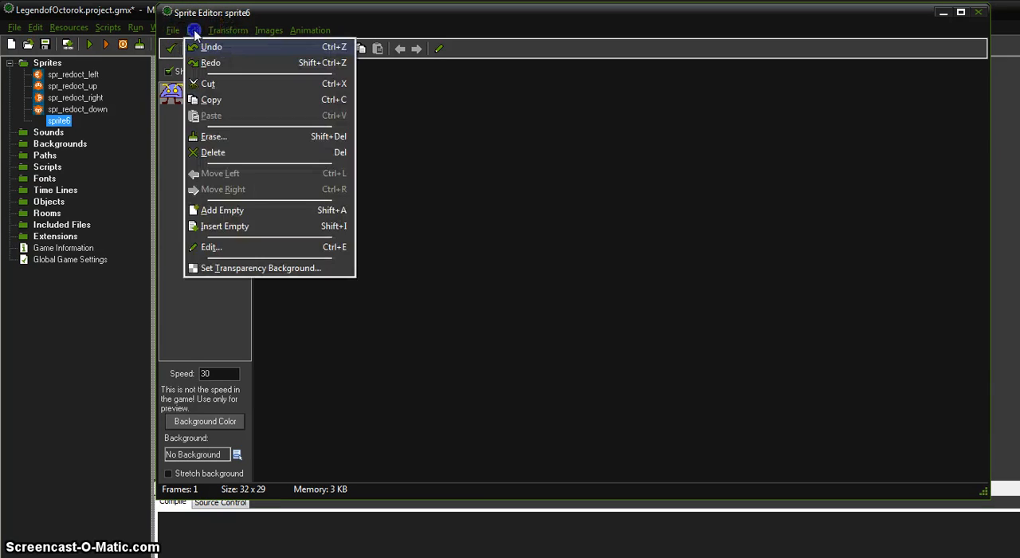
{"action": "mouse_move", "coordinate": [227, 32]}
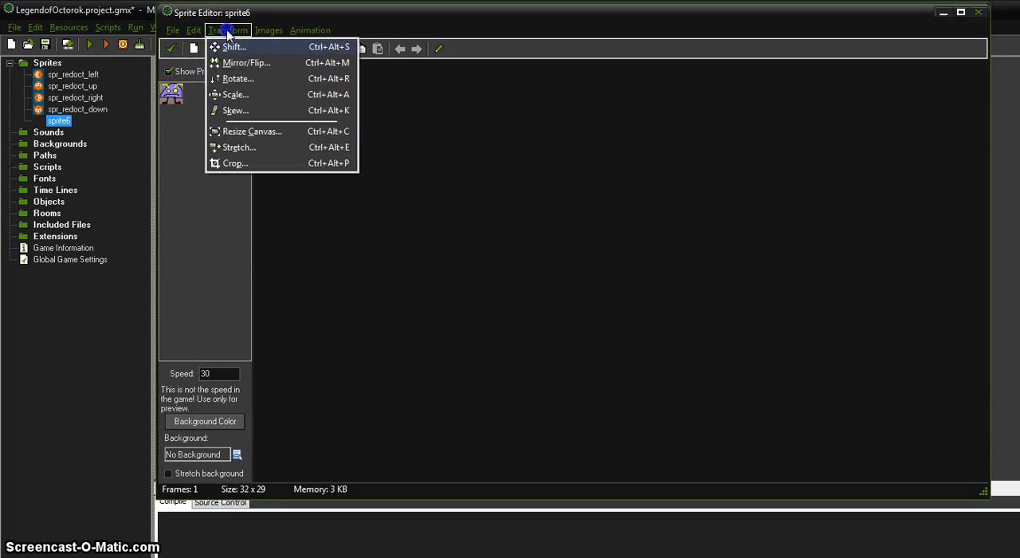
{"action": "left_click", "coordinate": [249, 149]}
{"action": "double_click", "coordinate": [594, 189]}
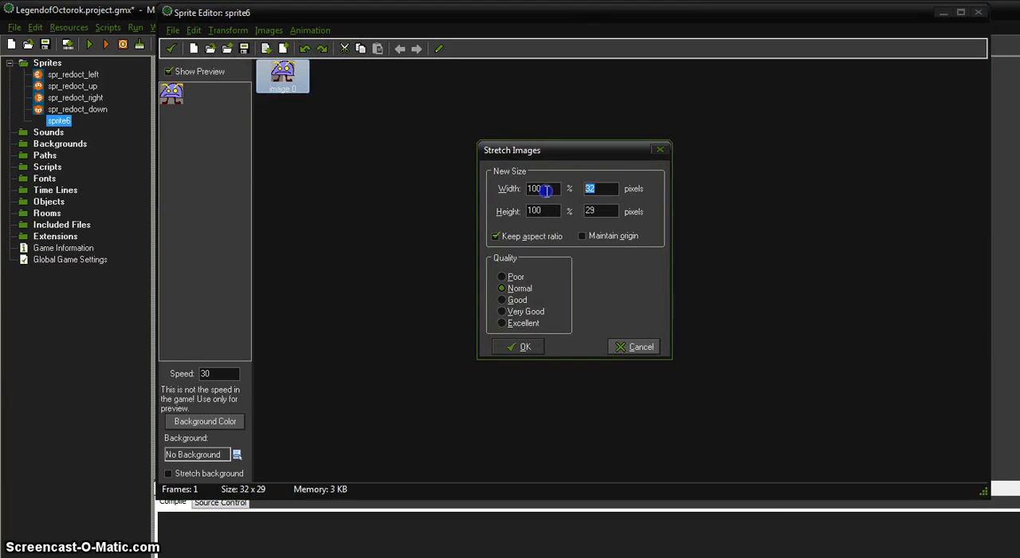
{"action": "left_click", "coordinate": [620, 347]}
{"action": "key", "text": "ctrl+z"}
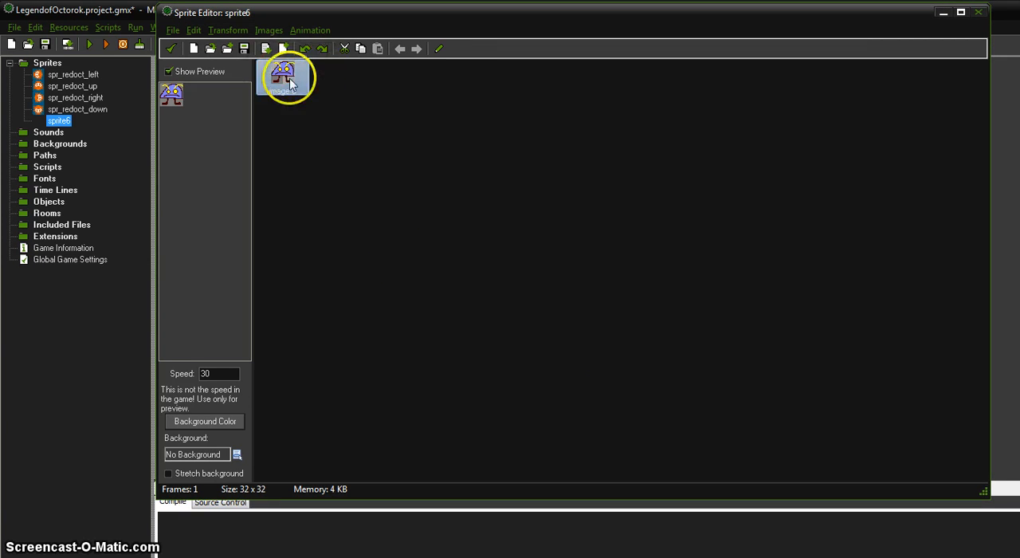
Try stretching the sprite to 64 by 64 pixels with the aspect ratio kept, and undo the stretch
{"action": "left_click", "coordinate": [227, 32]}
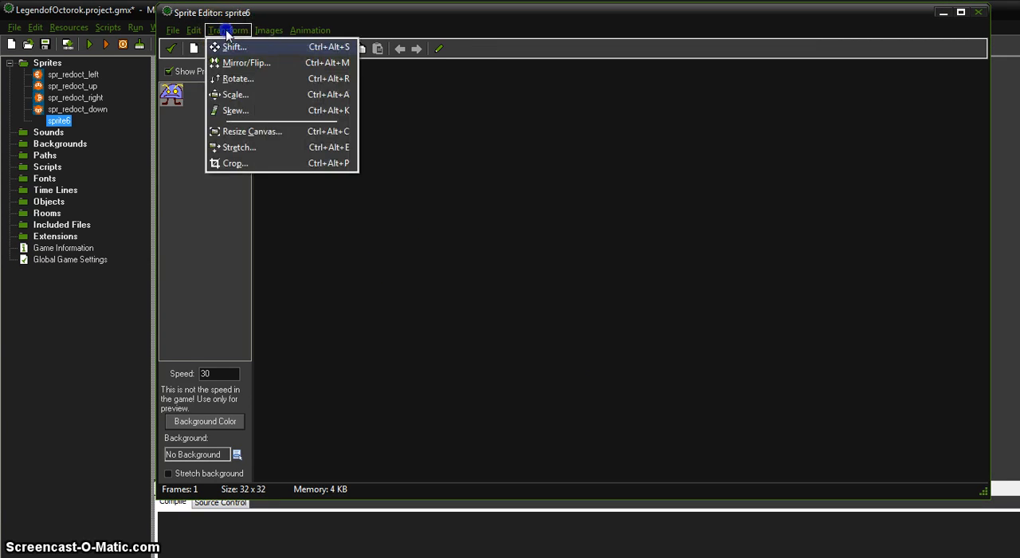
{"action": "left_click", "coordinate": [253, 147]}
{"action": "double_click", "coordinate": [596, 188]}
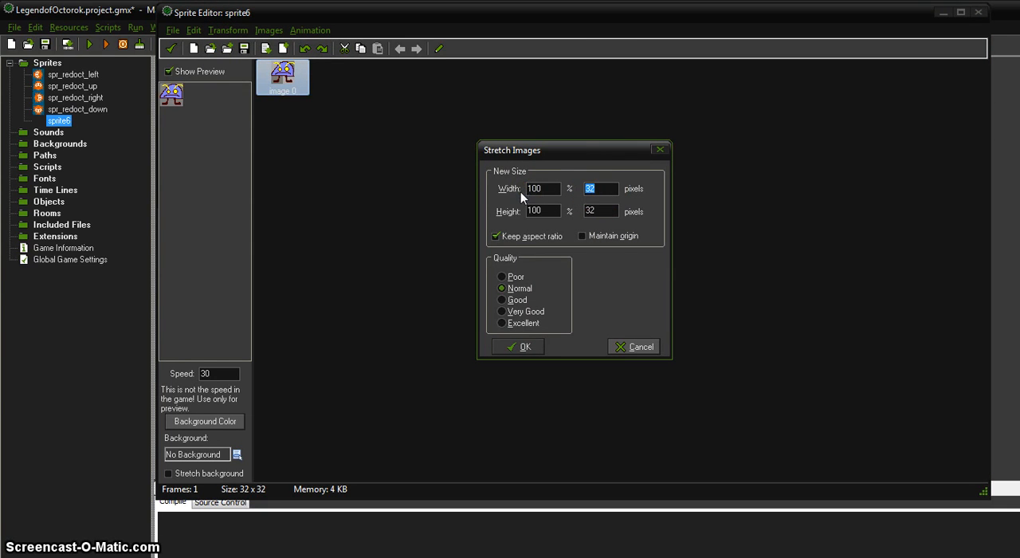
{"action": "type", "text": "64"}
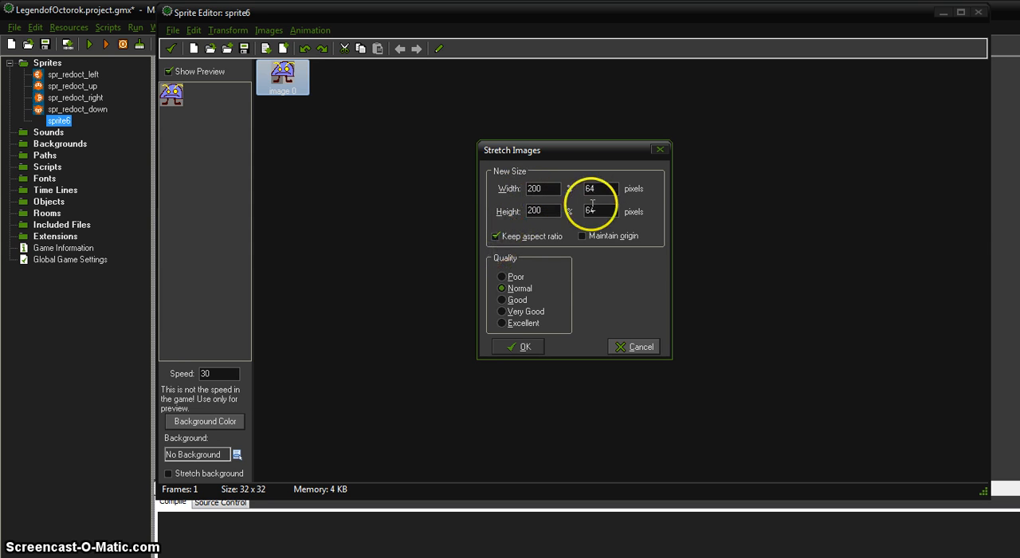
{"action": "left_click", "coordinate": [516, 347]}
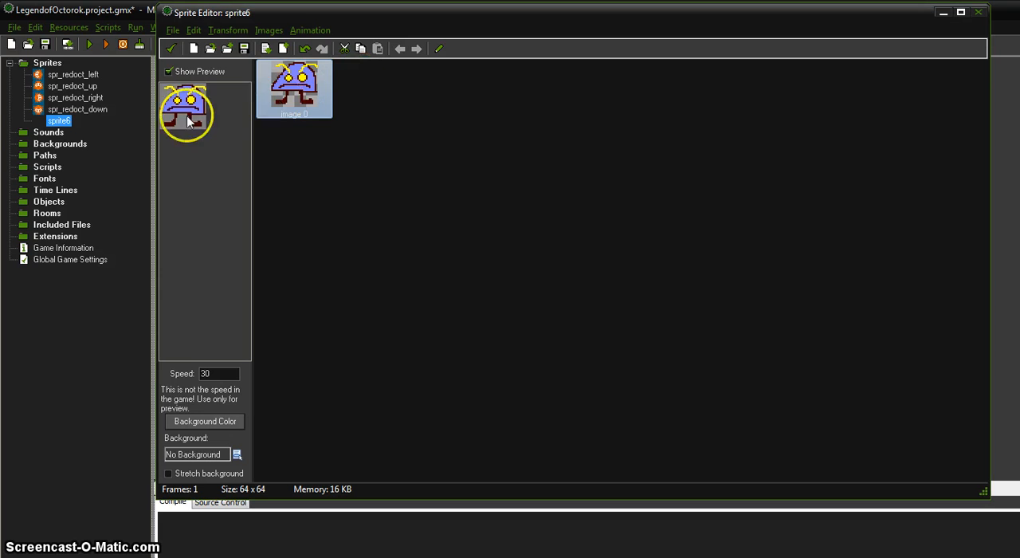
{"action": "left_click", "coordinate": [306, 51]}
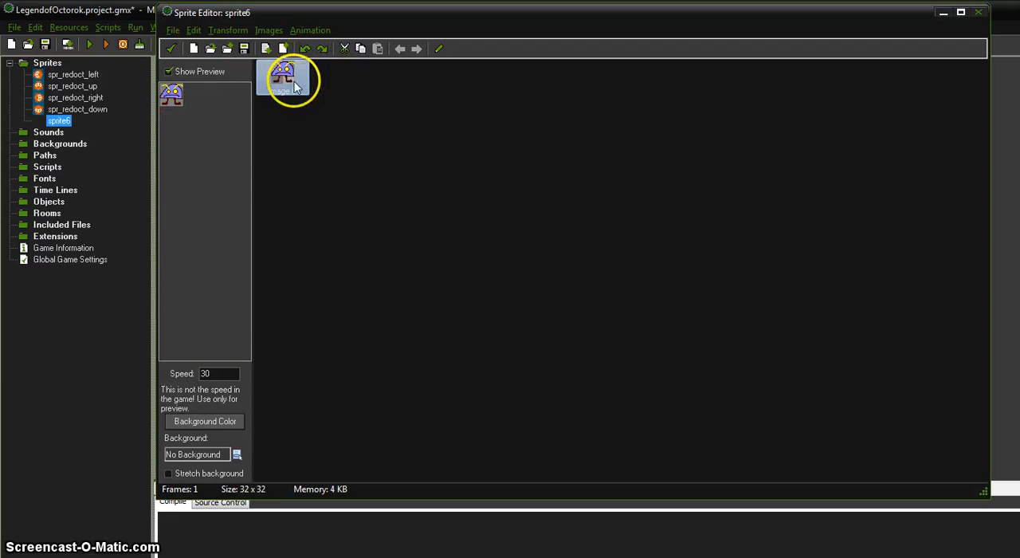
{"action": "left_click", "coordinate": [221, 30]}
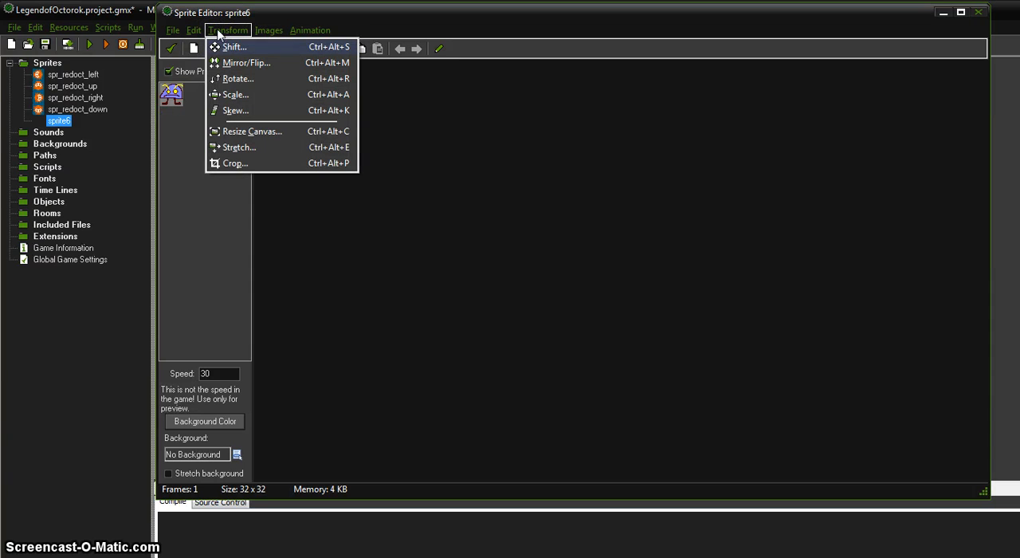
{"action": "left_click", "coordinate": [422, 232]}
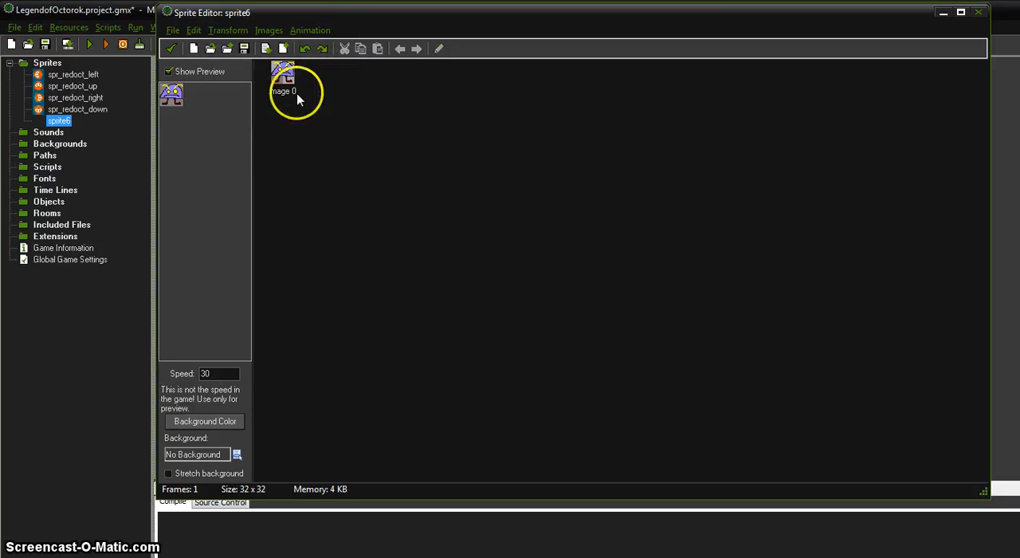
Copy image 0 and paste it as a second frame of the sprite
{"action": "left_click", "coordinate": [287, 83]}
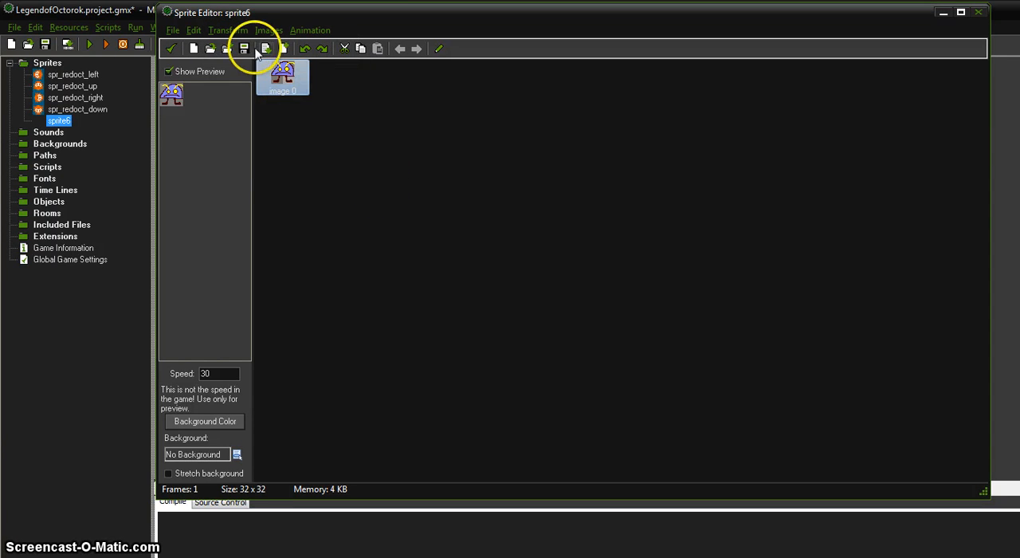
{"action": "left_click", "coordinate": [194, 31]}
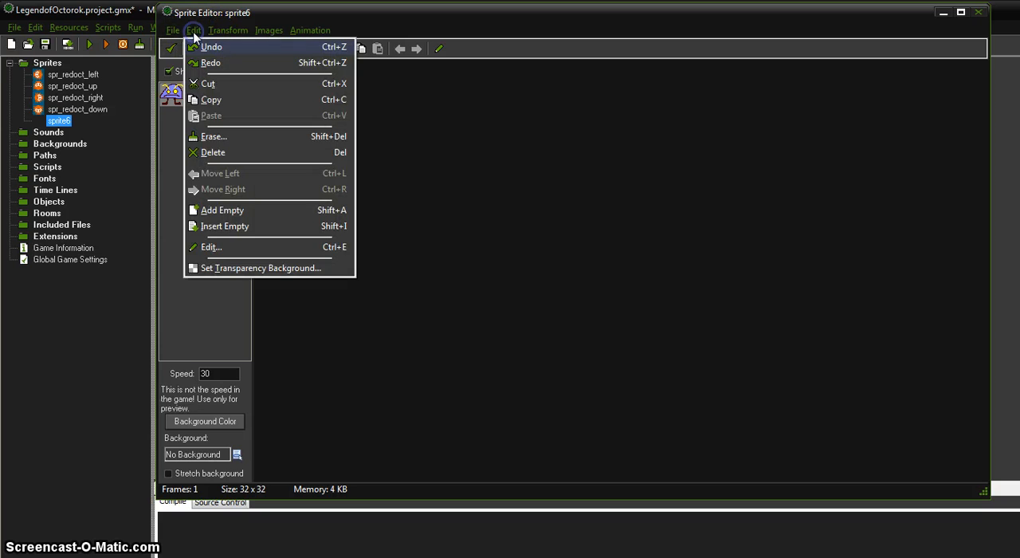
{"action": "left_click", "coordinate": [211, 100]}
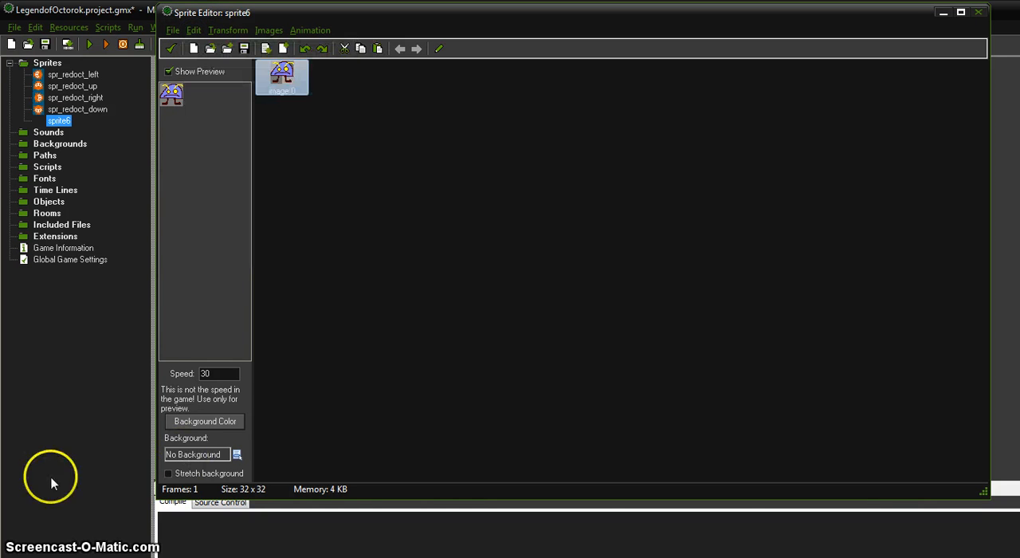
{"action": "left_click", "coordinate": [306, 124]}
{"action": "left_click", "coordinate": [278, 80]}
{"action": "key", "text": "ctrl+v"}
{"action": "left_click", "coordinate": [194, 30]}
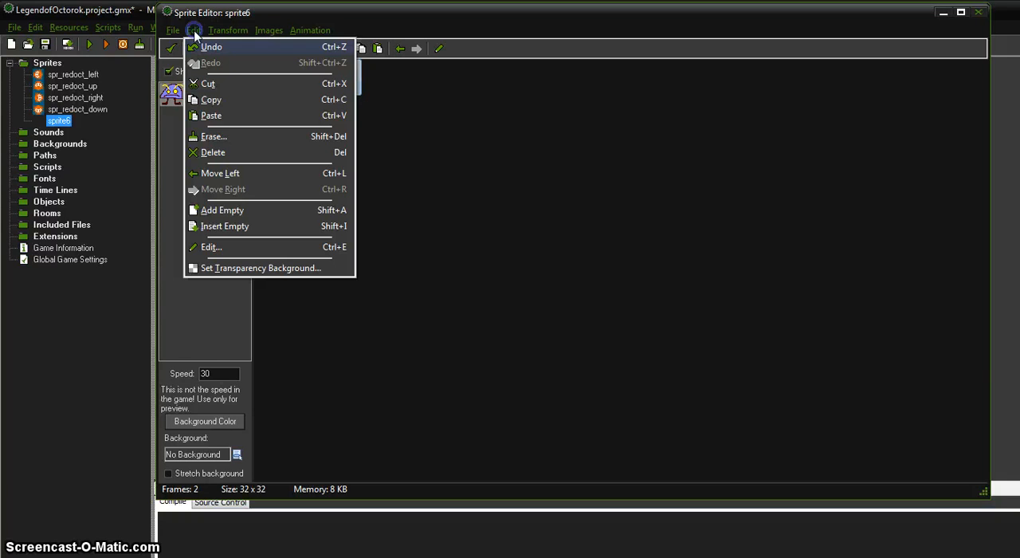
{"action": "left_click", "coordinate": [341, 12]}
{"action": "left_click", "coordinate": [325, 133]}
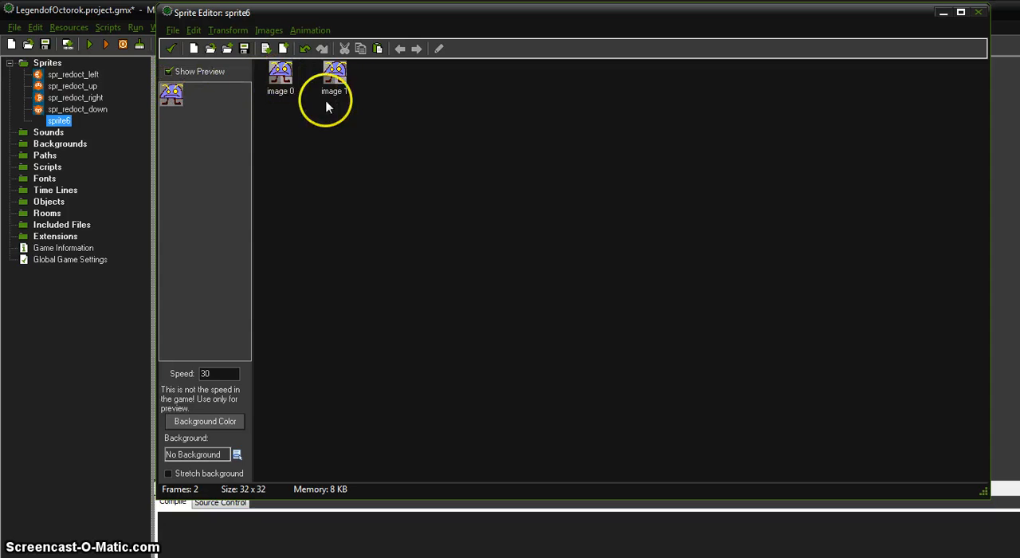
Open the second frame, image 1, for editing at an enlarged view
{"action": "left_click", "coordinate": [333, 73]}
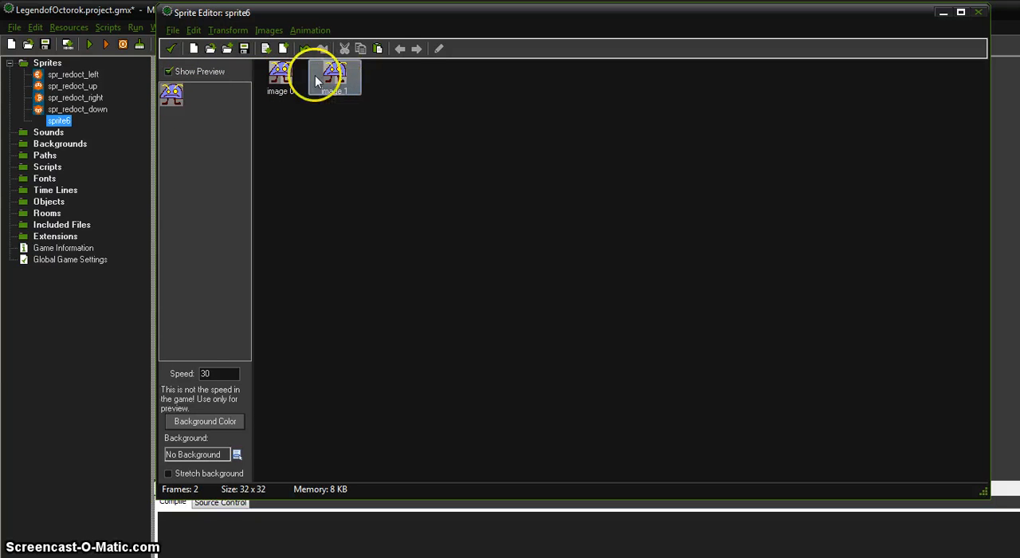
{"action": "double_click", "coordinate": [339, 75]}
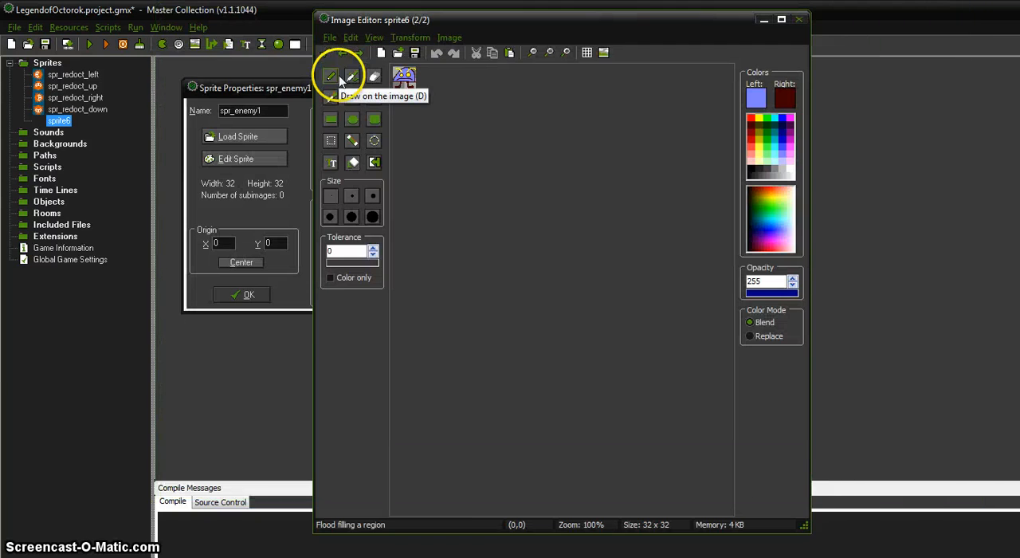
{"action": "scroll", "coordinate": [460, 105], "scroll_direction": "up", "scroll_amount": 1}
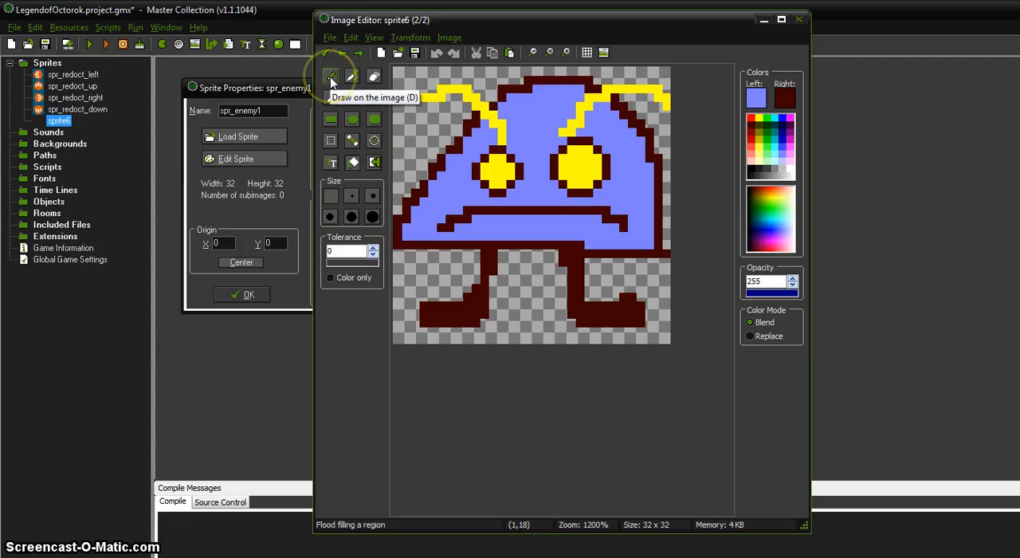
Try moving a rectangular selection of the left leg and adjoining body outline about 3 pixels to the right, and undo the move
{"action": "left_click", "coordinate": [331, 140]}
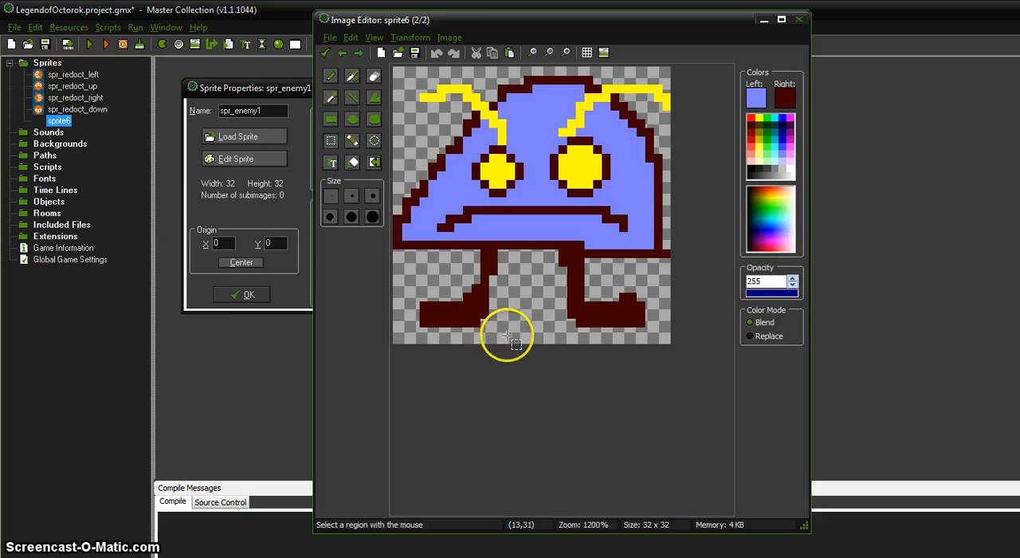
{"action": "left_click_drag", "start_coordinate": [516, 338], "coordinate": [411, 240]}
{"action": "left_click_drag", "start_coordinate": [466, 309], "coordinate": [467, 308]}
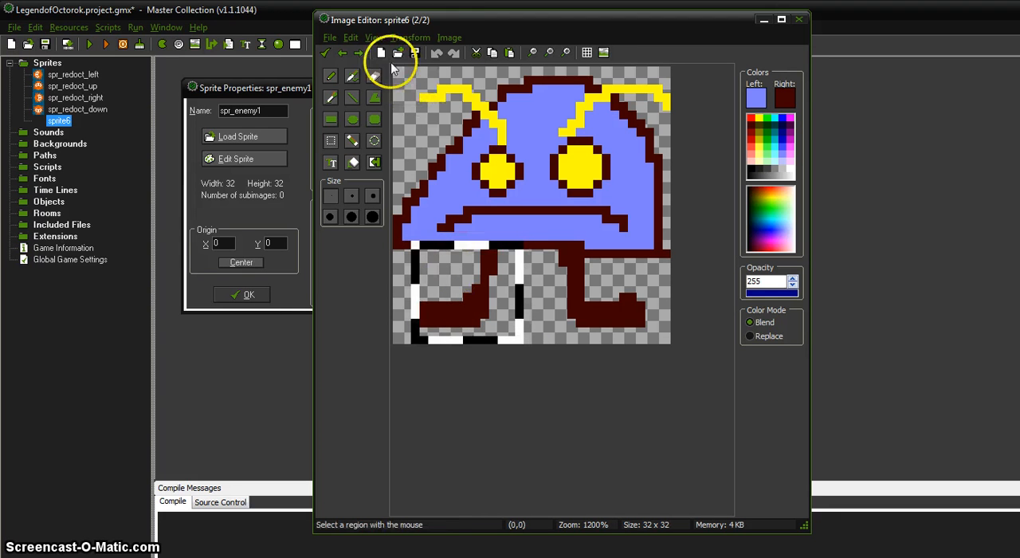
{"action": "left_click_drag", "start_coordinate": [462, 314], "coordinate": [488, 314]}
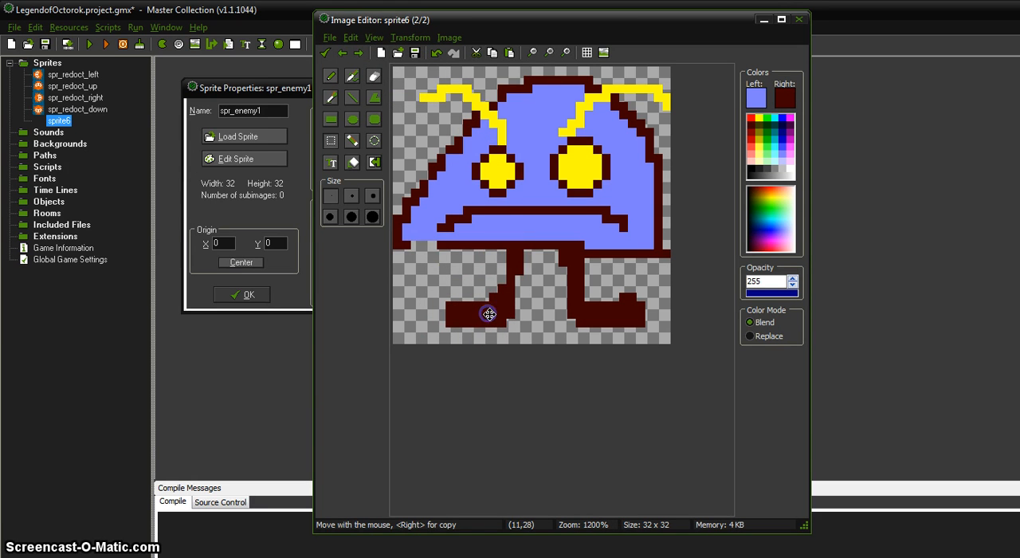
{"action": "key", "text": "ctrl+z"}
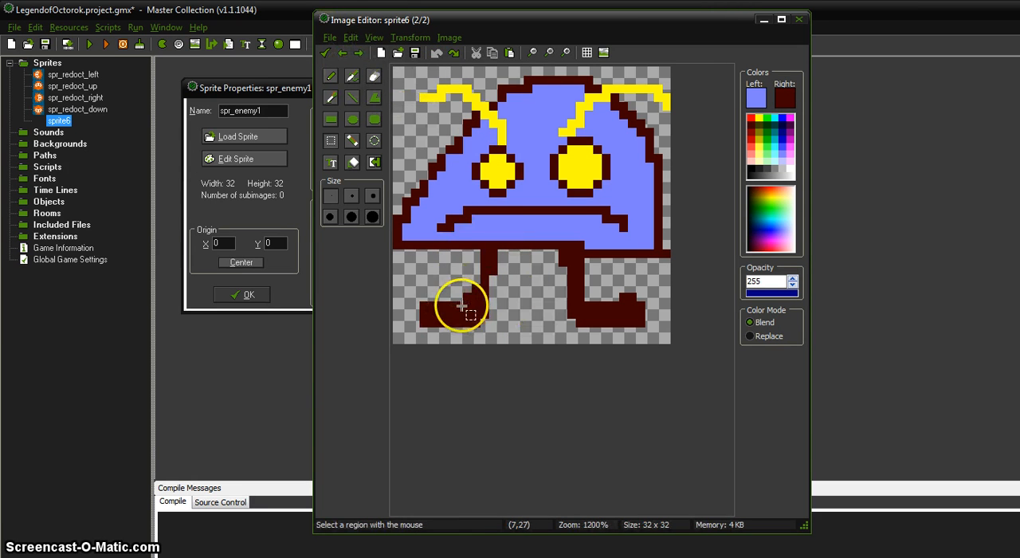
Move a rectangular selection of the left leg about 2 pixels to the right on the second frame
{"action": "left_click_drag", "start_coordinate": [405, 328], "coordinate": [517, 253]}
{"action": "left_click_drag", "start_coordinate": [465, 293], "coordinate": [485, 294]}
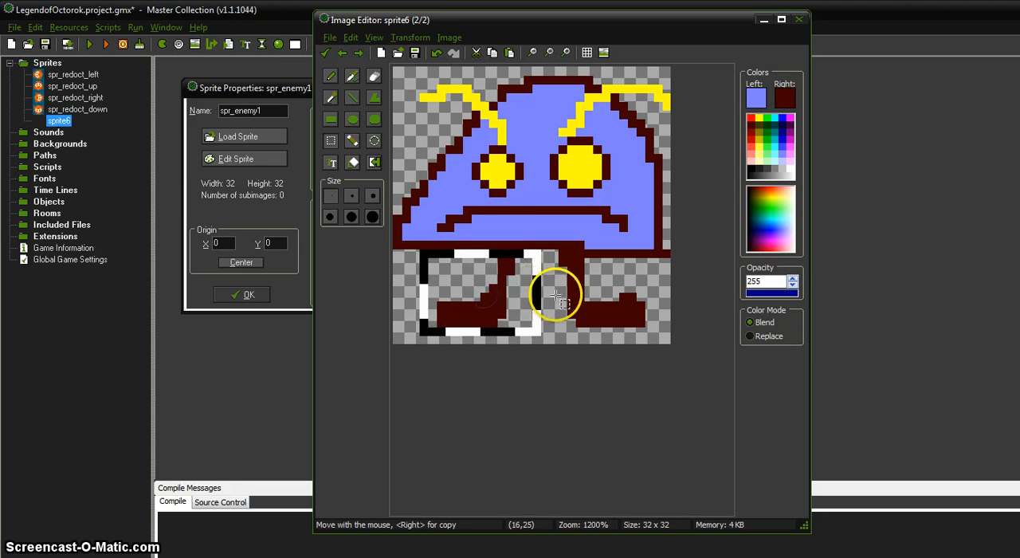
{"action": "left_click", "coordinate": [405, 278]}
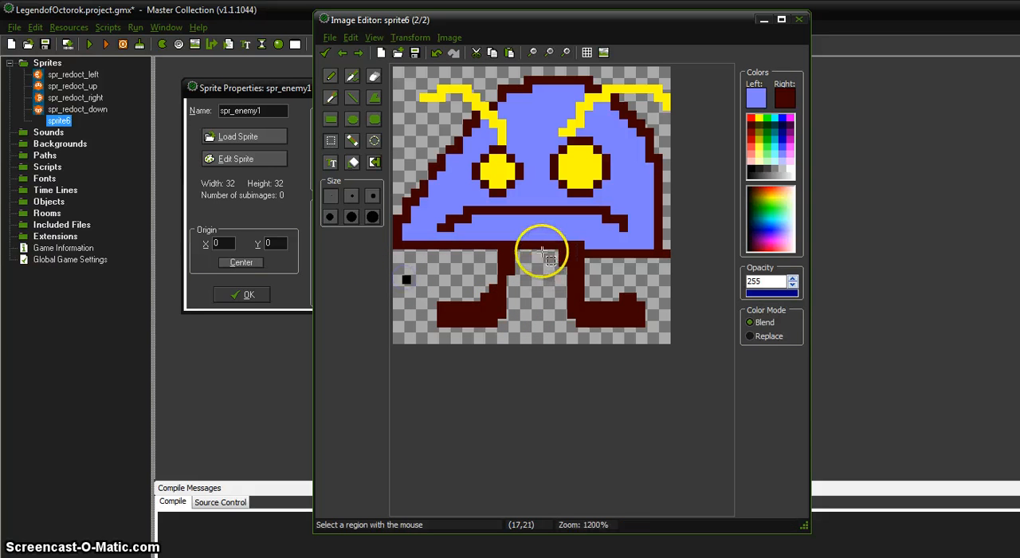
{"action": "key", "text": "ctrl+z"}
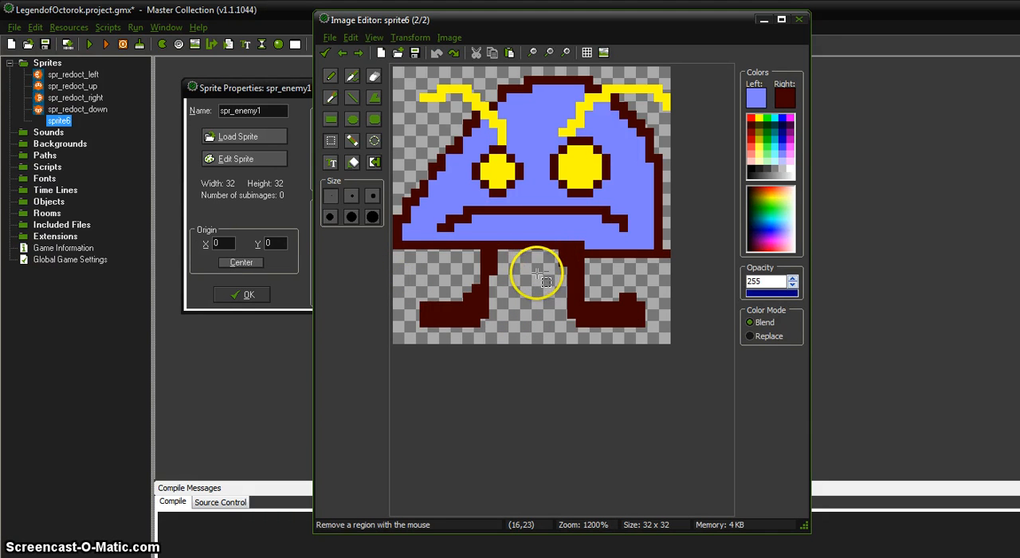
{"action": "left_click", "coordinate": [350, 38]}
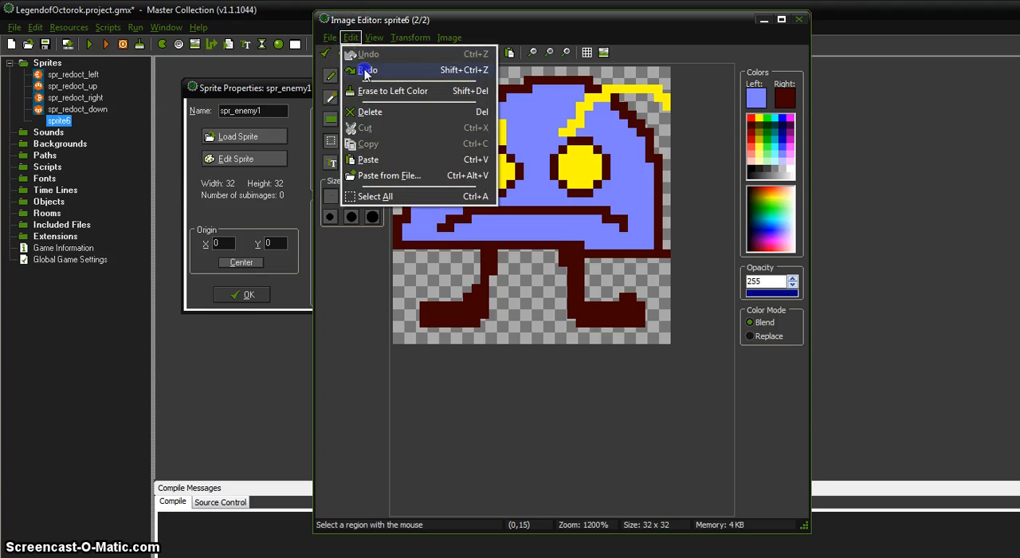
{"action": "left_click", "coordinate": [365, 71]}
Move the right leg about 3 pixels to the left and repaint the gap in the body's lower right outline in dark brown
{"action": "left_click_drag", "start_coordinate": [545, 252], "coordinate": [590, 312]}
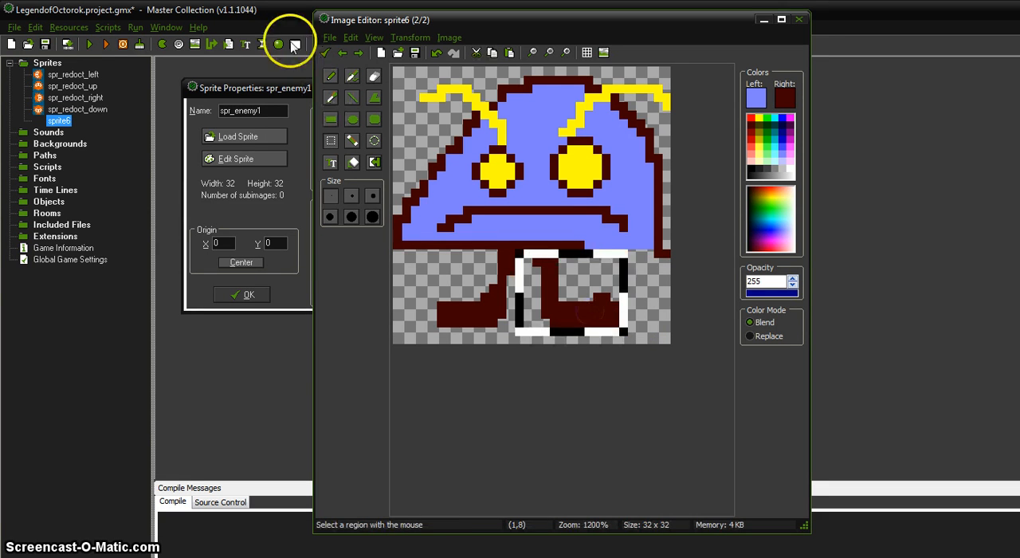
{"action": "left_click", "coordinate": [330, 75]}
{"action": "left_click", "coordinate": [638, 250]}
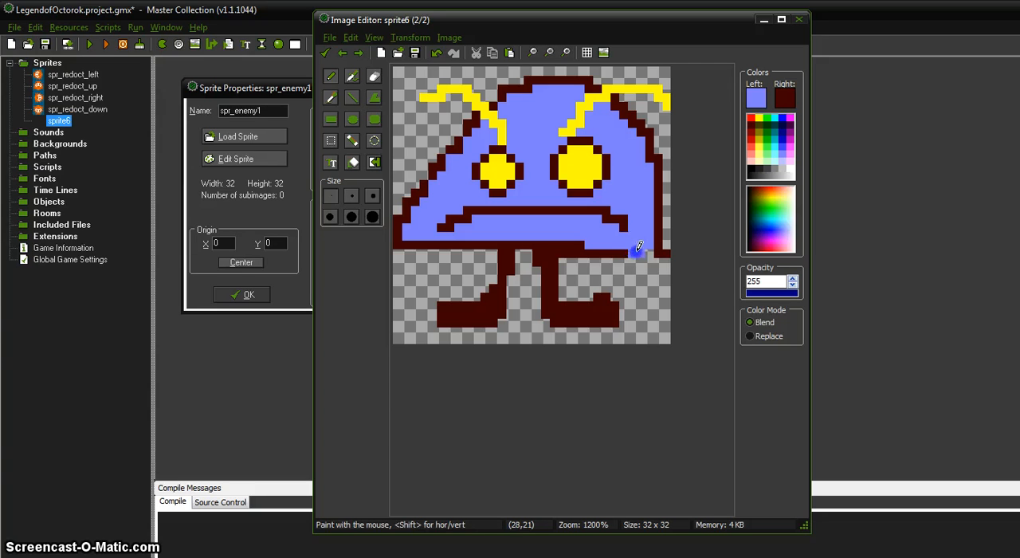
{"action": "right_click", "coordinate": [642, 252]}
{"action": "key", "text": "ctrl+z"}
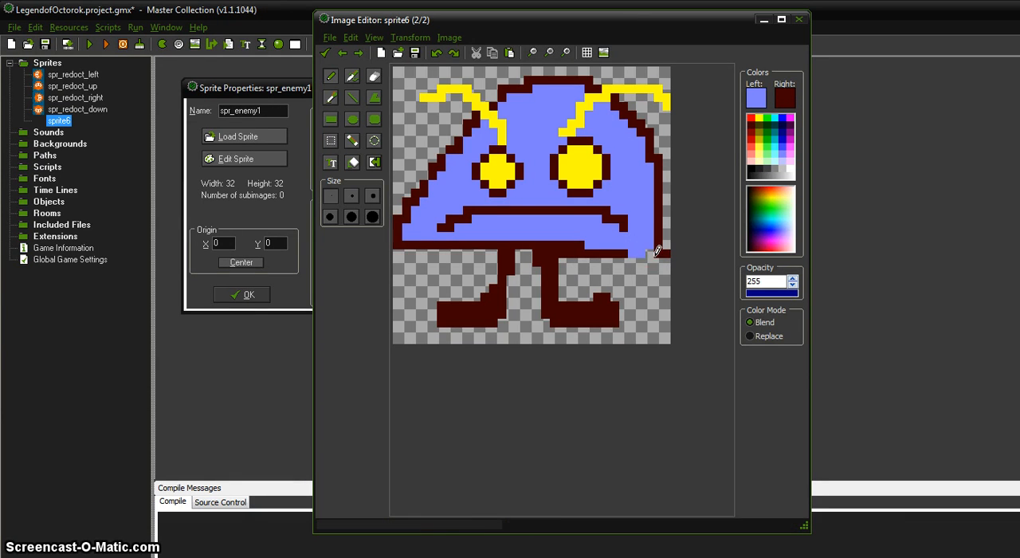
{"action": "right_click", "coordinate": [650, 252]}
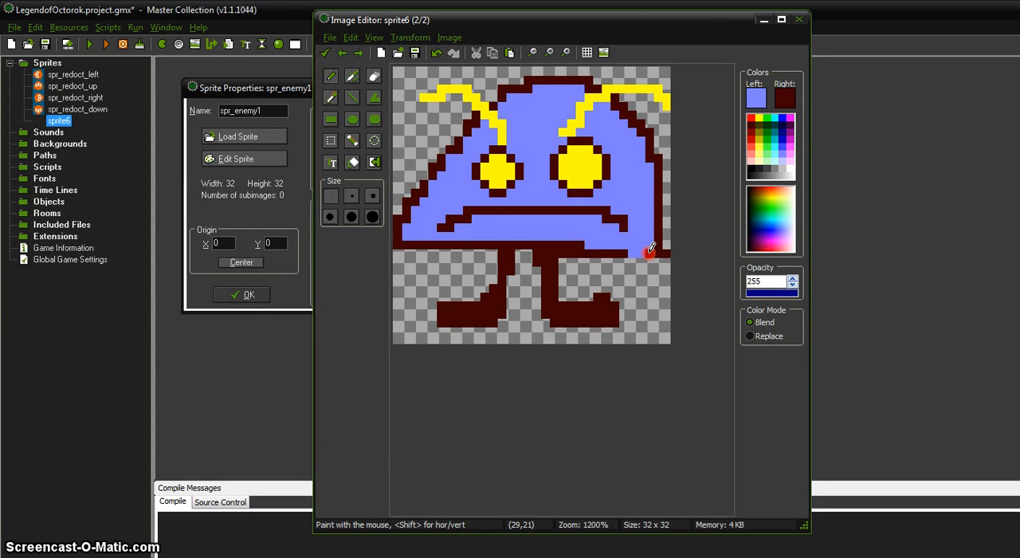
Switch repeatedly between the two frames to check the leg movement
{"action": "left_click", "coordinate": [345, 52]}
{"action": "left_click", "coordinate": [345, 51]}
{"action": "left_click", "coordinate": [347, 52]}
{"action": "left_click", "coordinate": [347, 52]}
{"action": "left_click", "coordinate": [346, 52]}
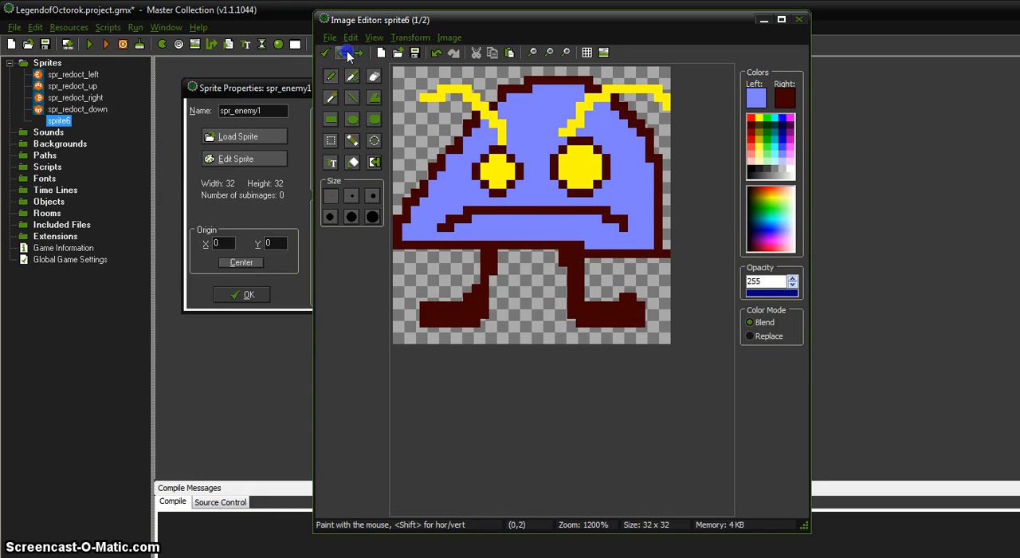
{"action": "left_click", "coordinate": [347, 52]}
{"action": "left_click", "coordinate": [347, 52]}
{"action": "left_click", "coordinate": [347, 51]}
{"action": "left_click", "coordinate": [346, 52]}
{"action": "left_click", "coordinate": [345, 52]}
{"action": "left_click", "coordinate": [345, 50]}
On the first frame, erase the outer ends of both antennae and redraw them in yellow, rising to the top edge
{"action": "left_click", "coordinate": [351, 76]}
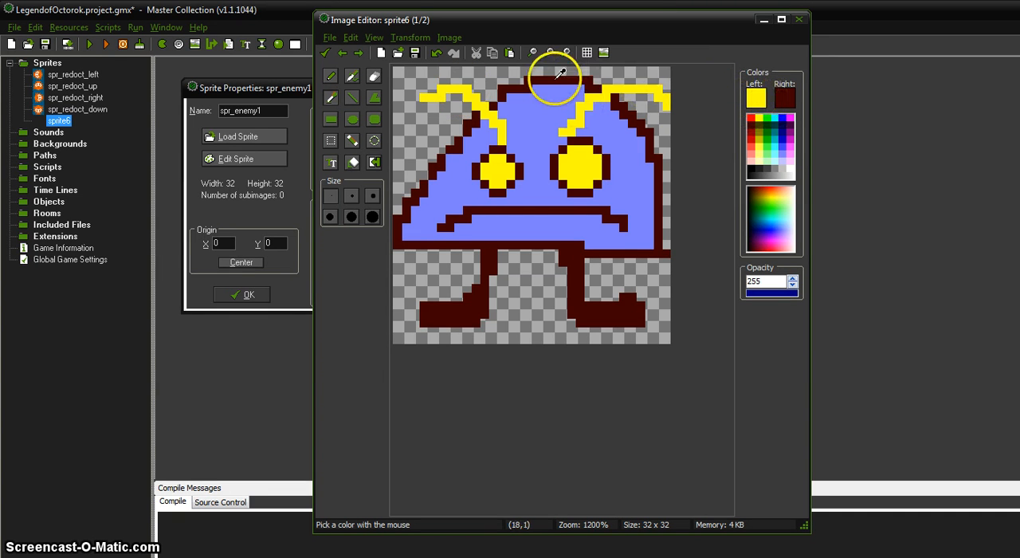
{"action": "left_click", "coordinate": [353, 150]}
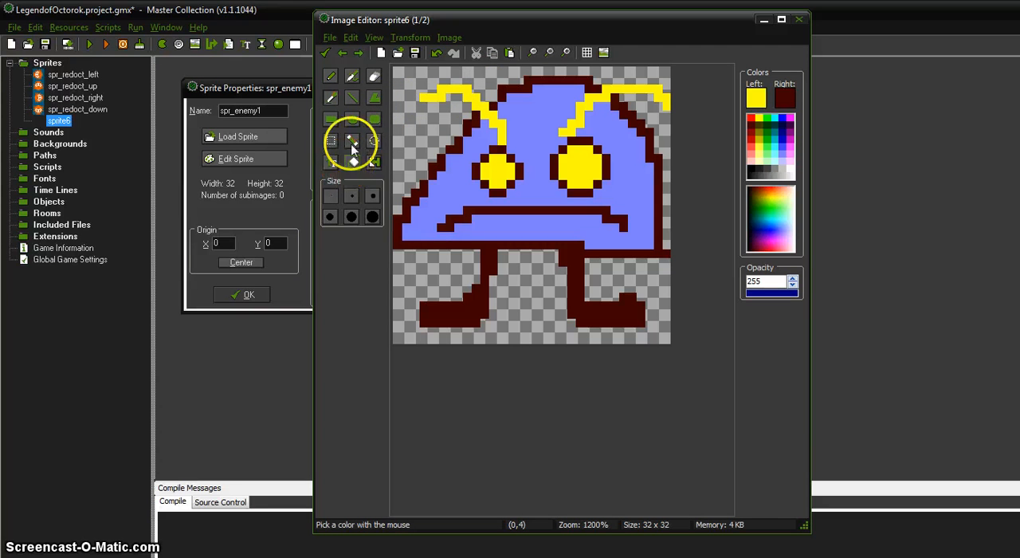
{"action": "left_click", "coordinate": [375, 74]}
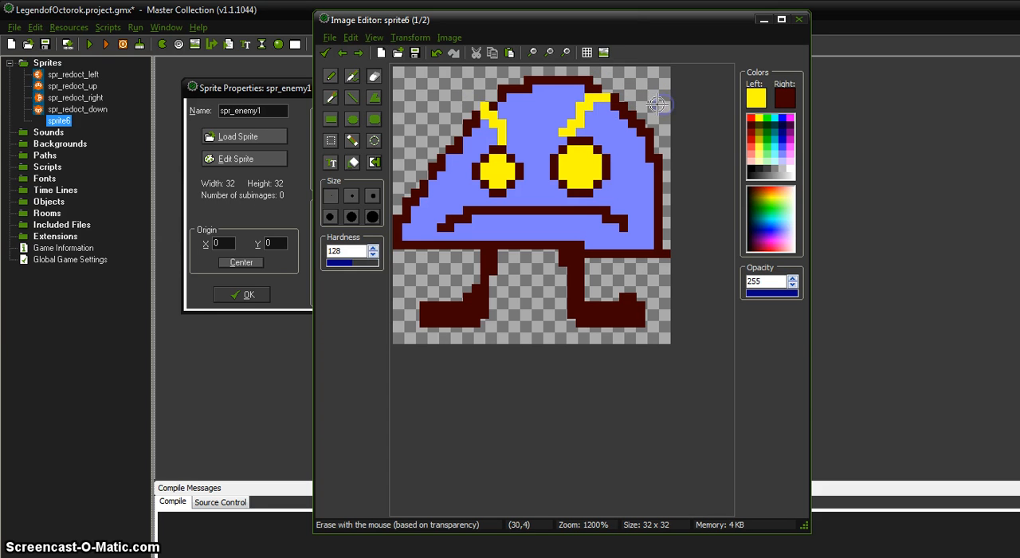
{"action": "left_click", "coordinate": [331, 77]}
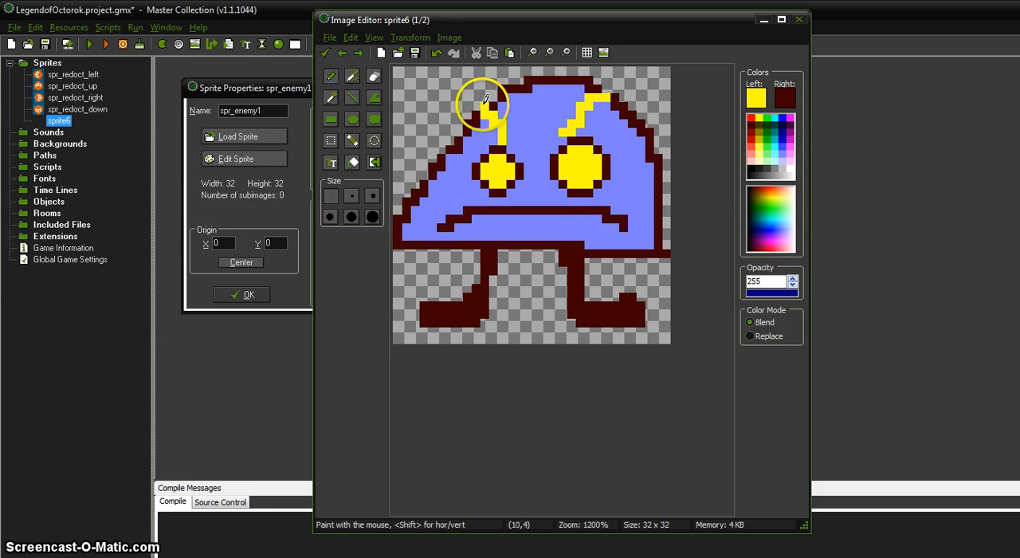
{"action": "left_click_drag", "start_coordinate": [484, 97], "coordinate": [478, 74]}
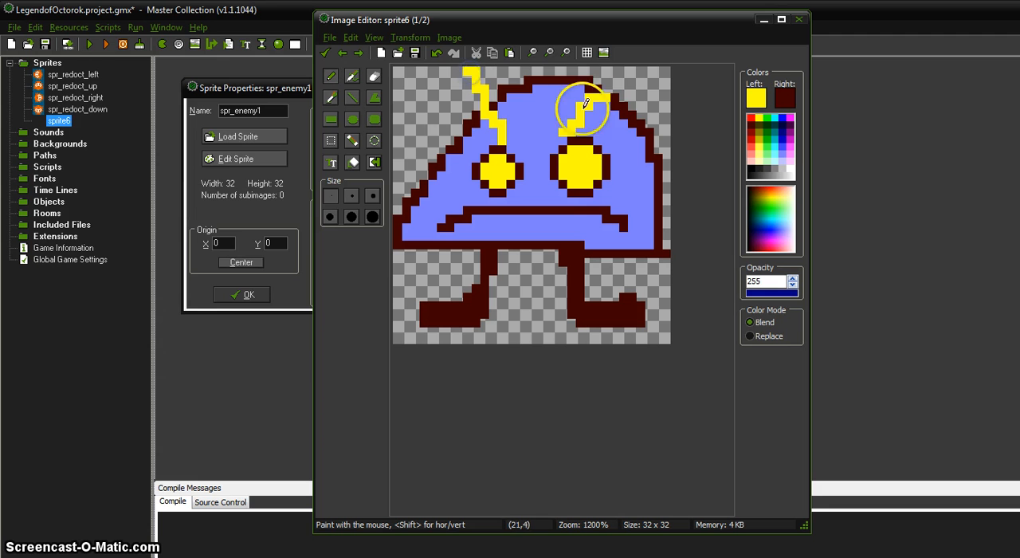
{"action": "left_click_drag", "start_coordinate": [607, 92], "coordinate": [620, 74]}
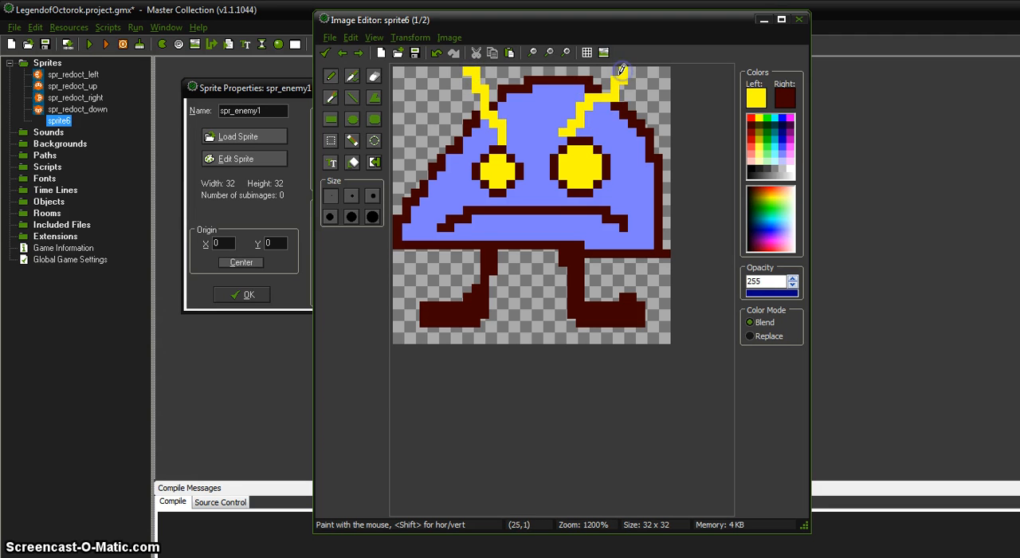
Flip back and forth between the frames to compare the antenna and leg positions
{"action": "left_click", "coordinate": [344, 52]}
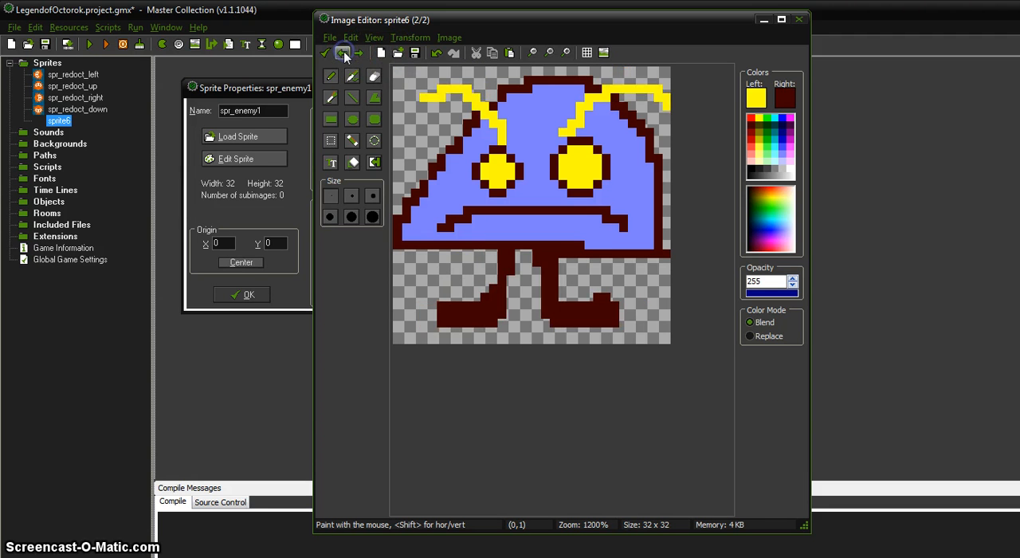
{"action": "left_click", "coordinate": [343, 53]}
{"action": "left_click", "coordinate": [344, 53]}
{"action": "left_click", "coordinate": [344, 52]}
{"action": "left_click", "coordinate": [343, 52]}
{"action": "left_click", "coordinate": [343, 52]}
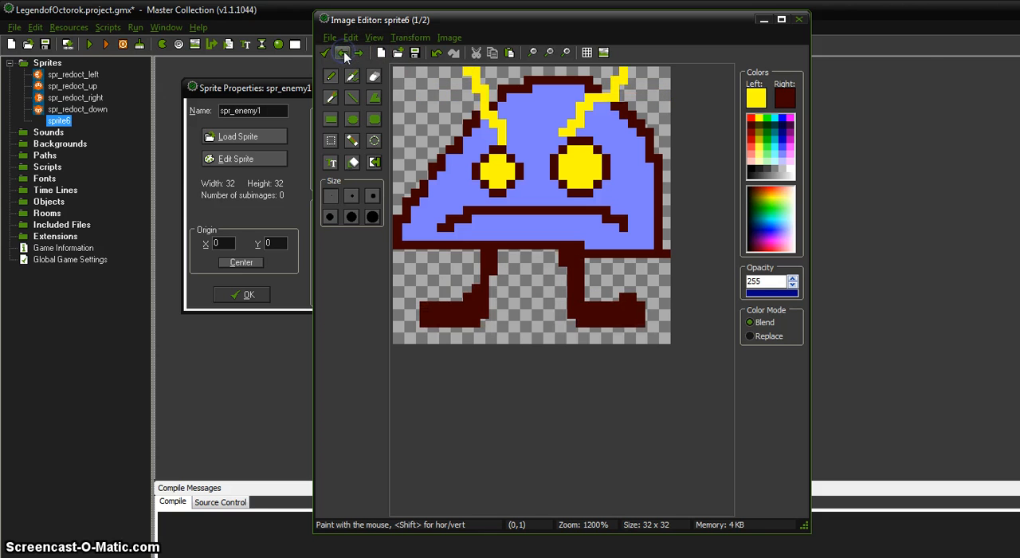
{"action": "left_click", "coordinate": [343, 52]}
{"action": "left_click", "coordinate": [344, 52]}
{"action": "left_click", "coordinate": [343, 53]}
{"action": "left_click", "coordinate": [343, 53]}
{"action": "left_click", "coordinate": [344, 53]}
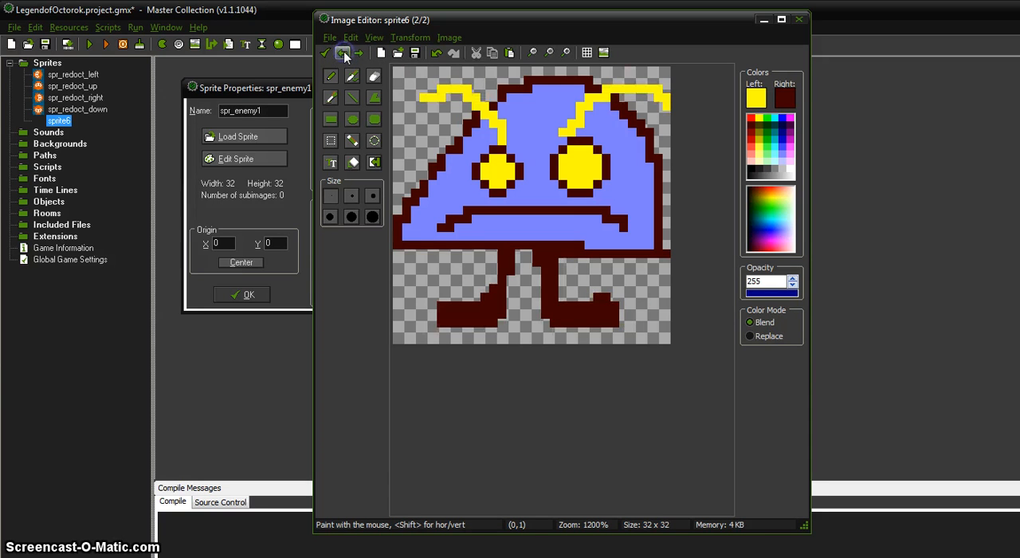
{"action": "left_click", "coordinate": [466, 219]}
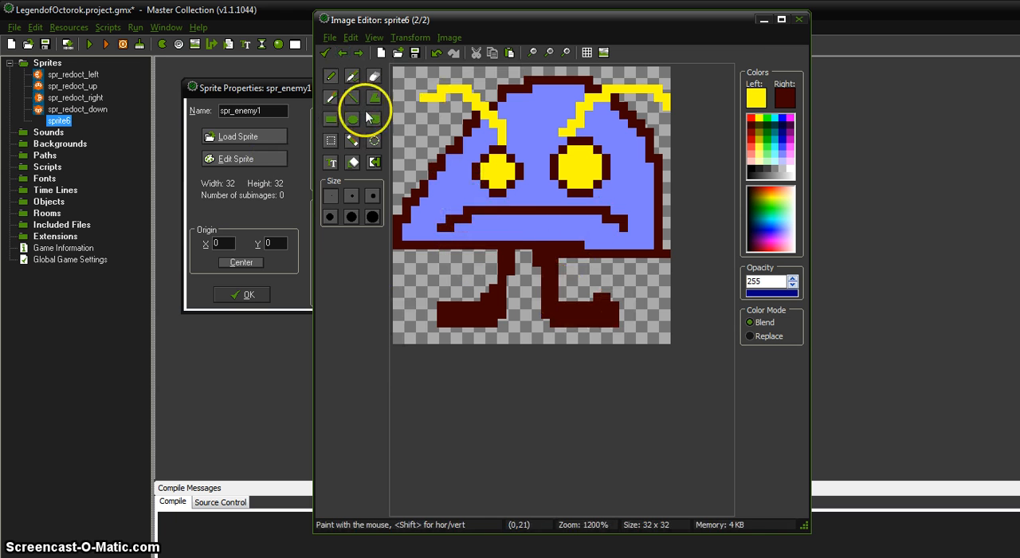
Accept the frame edits and return to the sprite's frame overview with the animation preview
{"action": "left_click", "coordinate": [325, 52]}
{"action": "left_click", "coordinate": [173, 100]}
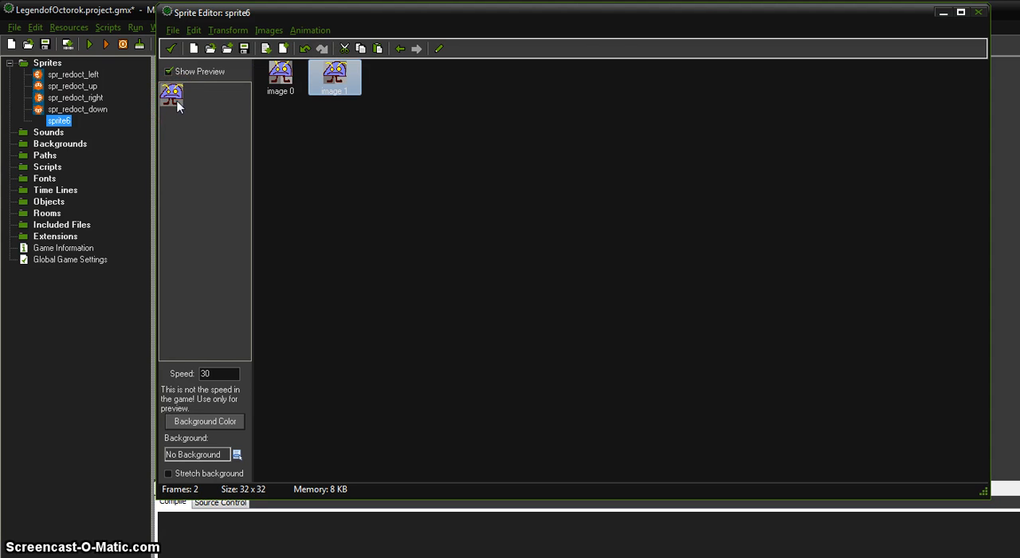
{"action": "left_click_drag", "start_coordinate": [213, 376], "coordinate": [176, 370]}
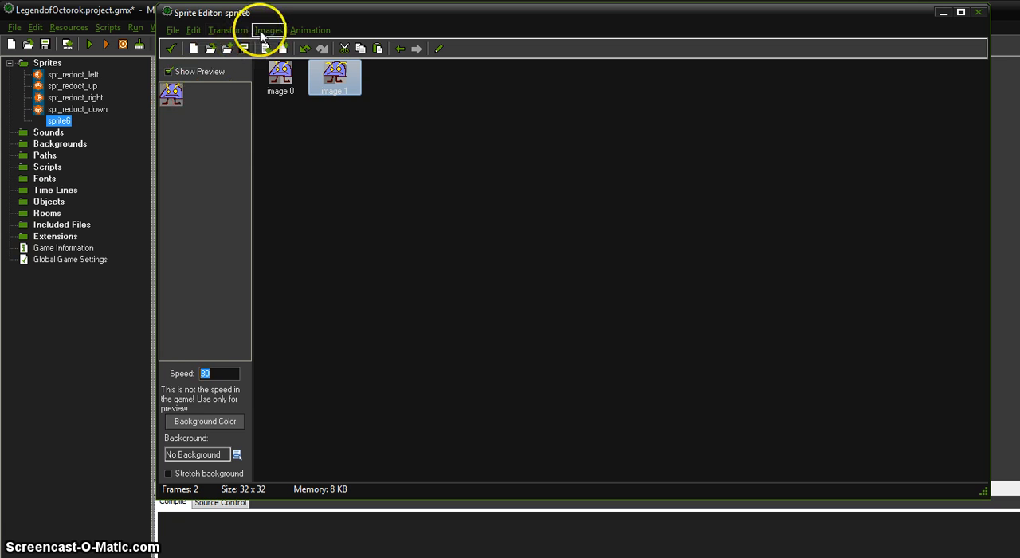
Try stretching the animation to 4 frames, and undo the stretch
{"action": "left_click", "coordinate": [308, 32]}
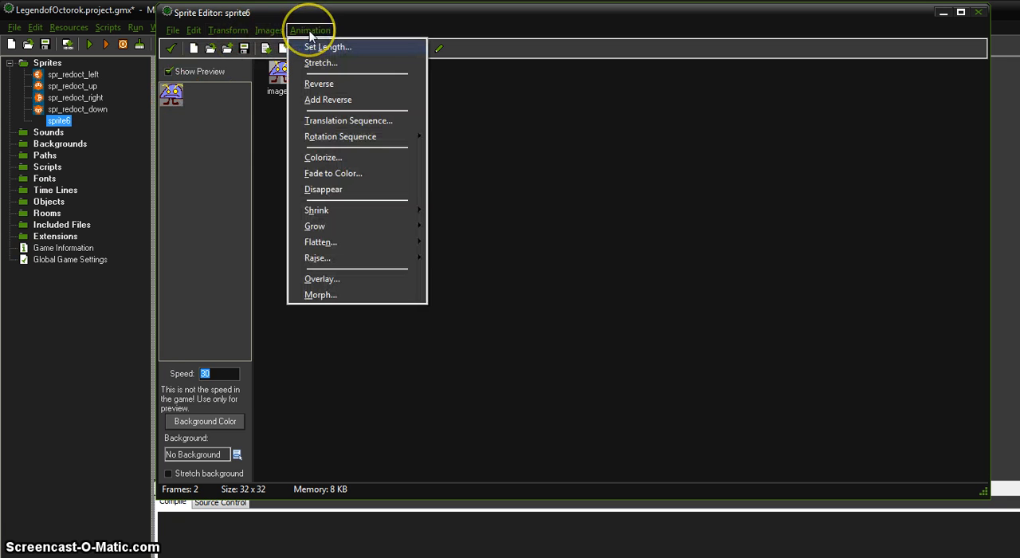
{"action": "left_click", "coordinate": [334, 63]}
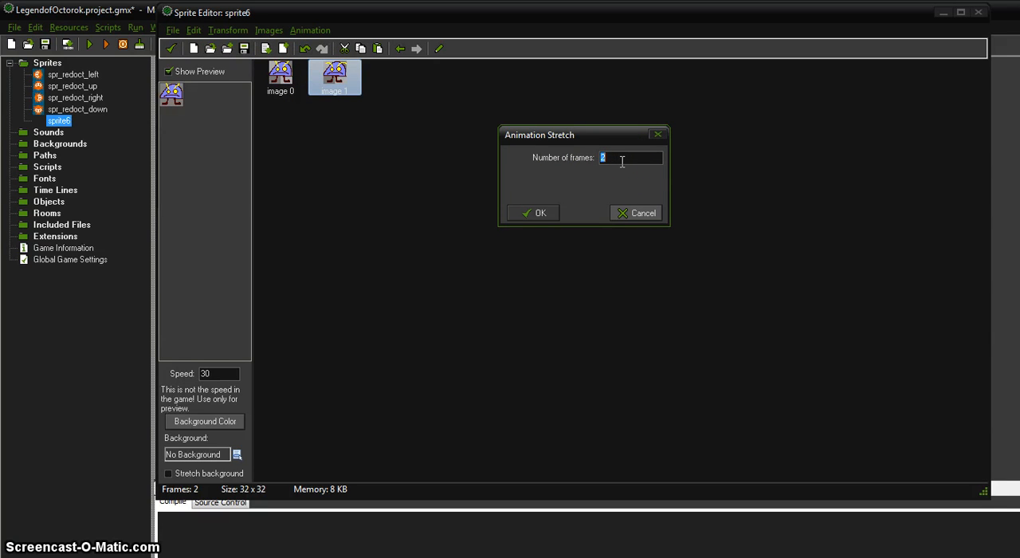
{"action": "left_click", "coordinate": [534, 214]}
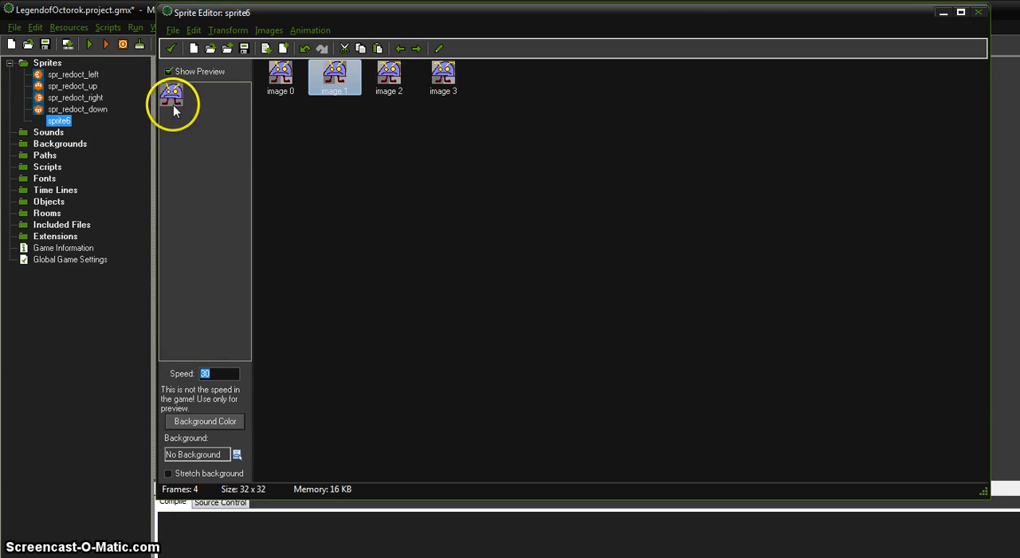
{"action": "key", "text": "ctrl+z"}
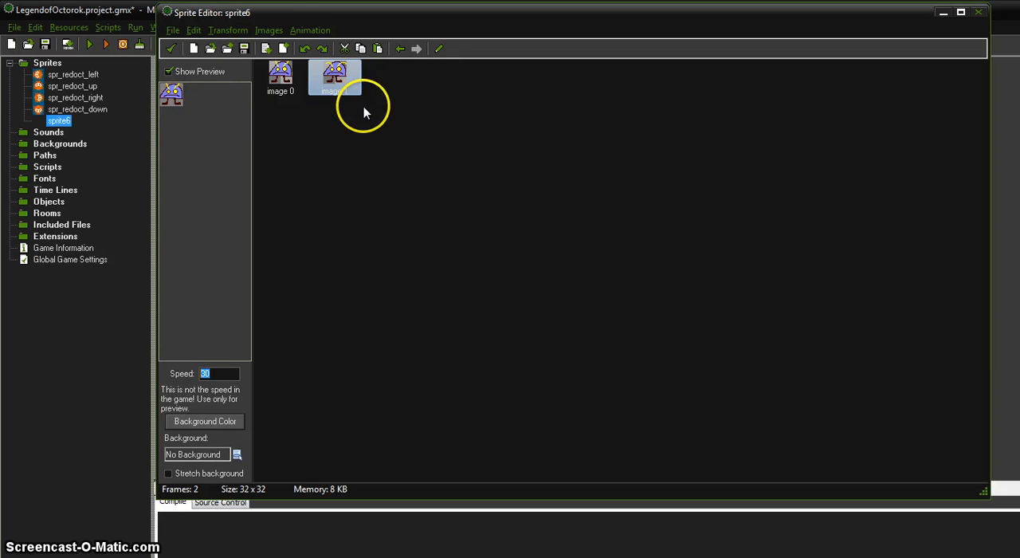
Stretch the animation to 10 frames
{"action": "left_click", "coordinate": [311, 31]}
{"action": "left_click", "coordinate": [358, 63]}
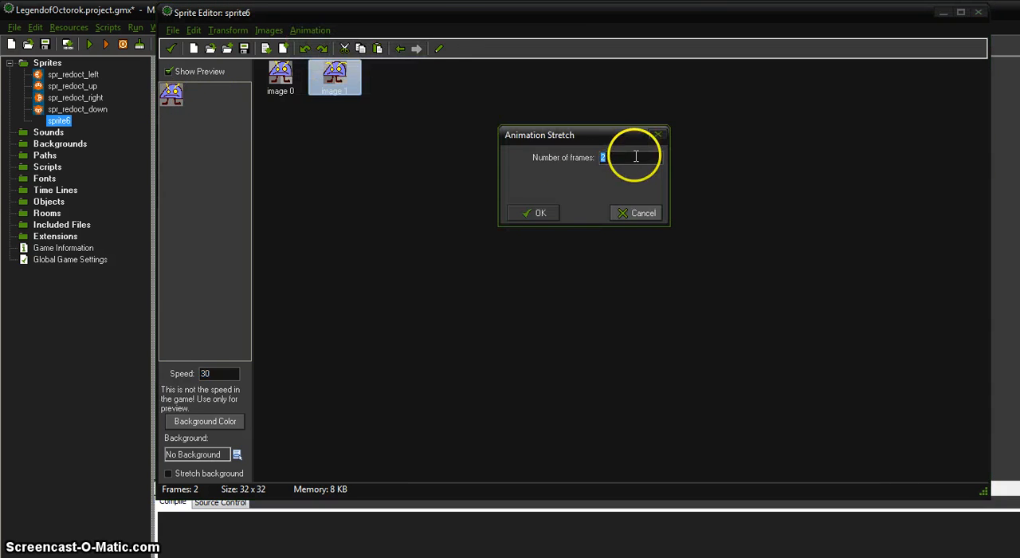
{"action": "type", "text": "10"}
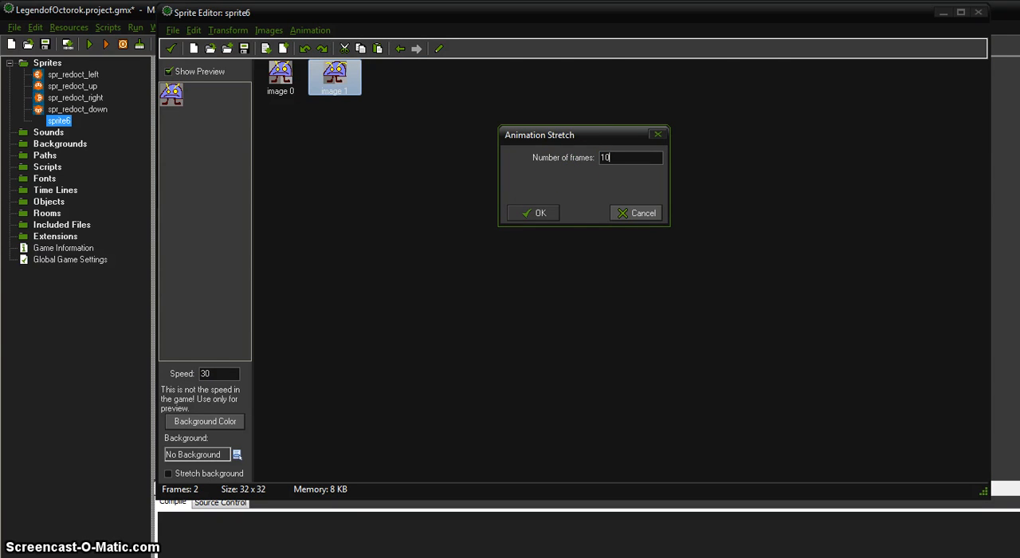
{"action": "left_click", "coordinate": [541, 214]}
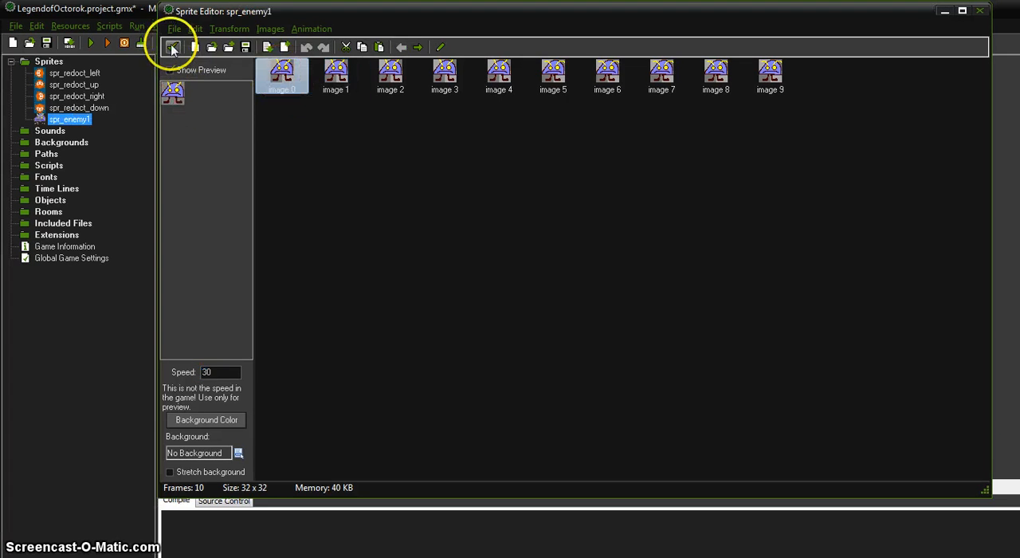
Accept the edited frames and properties of spr_enemy1, and save the project
{"action": "left_click", "coordinate": [171, 48]}
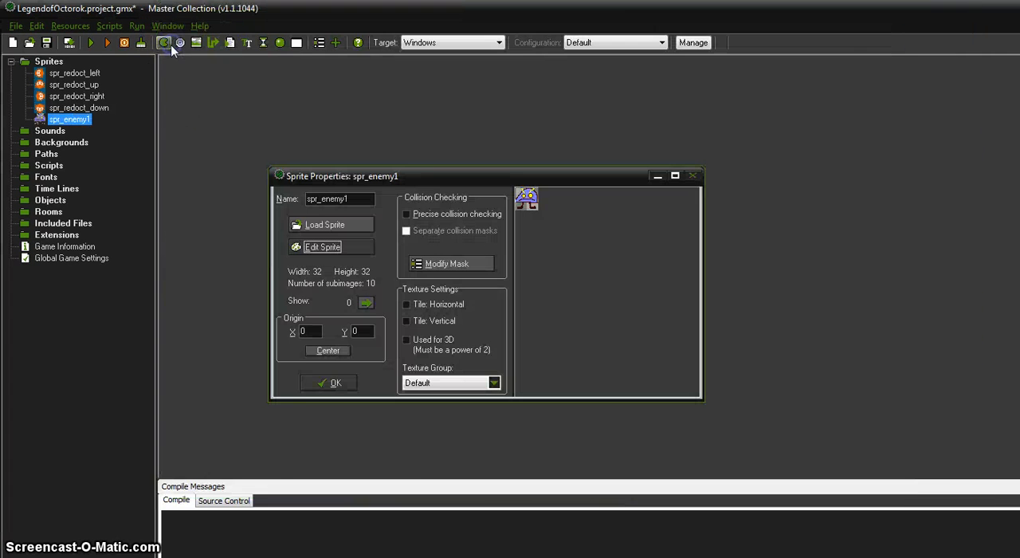
{"action": "left_click", "coordinate": [328, 350]}
{"action": "left_click", "coordinate": [327, 382]}
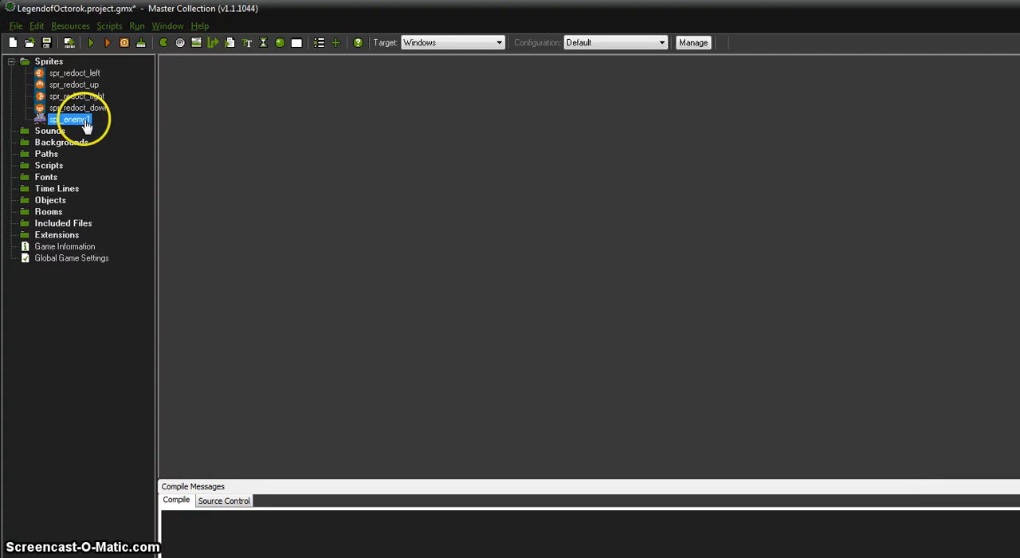
{"action": "key", "text": "ctrl+s"}
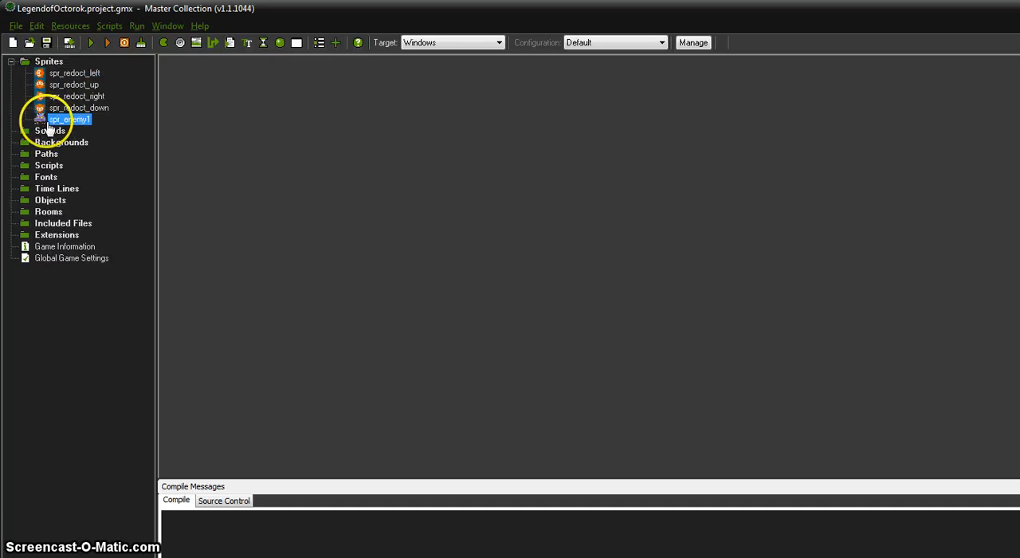
Duplicate spr_enemy1 and name the copy spr_enemy2
{"action": "right_click", "coordinate": [43, 117]}
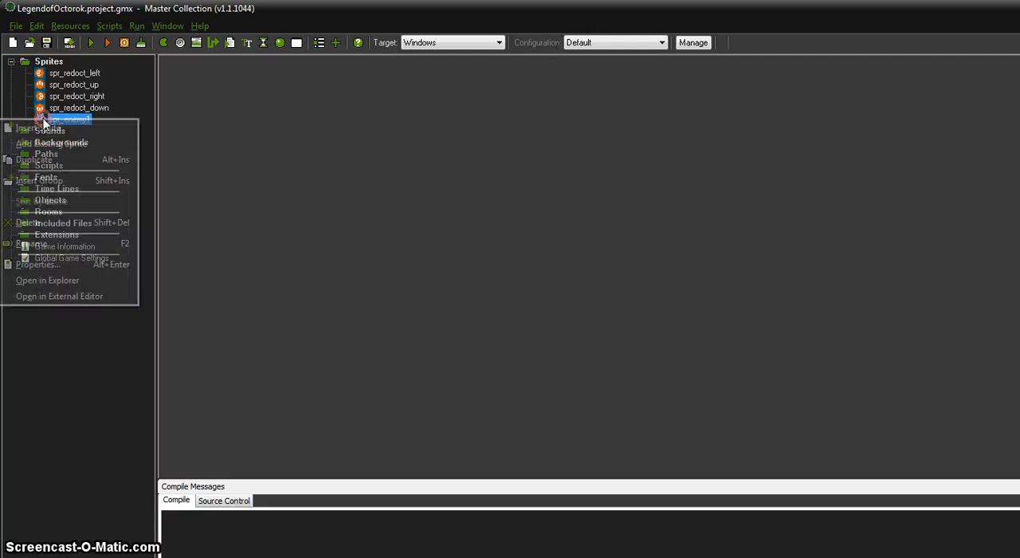
{"action": "left_click", "coordinate": [36, 164]}
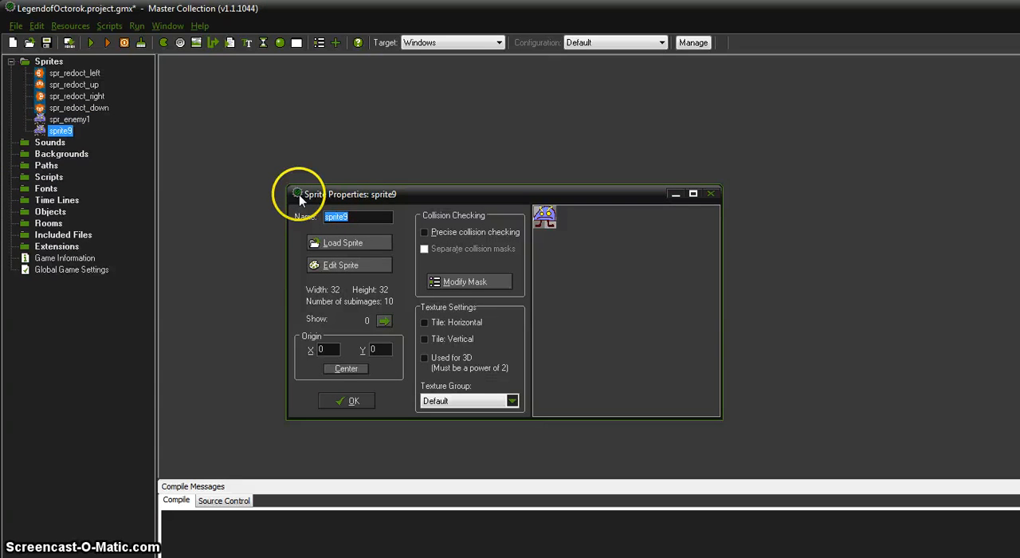
{"action": "type", "text": "spr_enemy2"}
Try colorizing all frames of the duplicated enemy sprite with a hue of 195, and undo the recolouring
{"action": "left_click", "coordinate": [349, 265]}
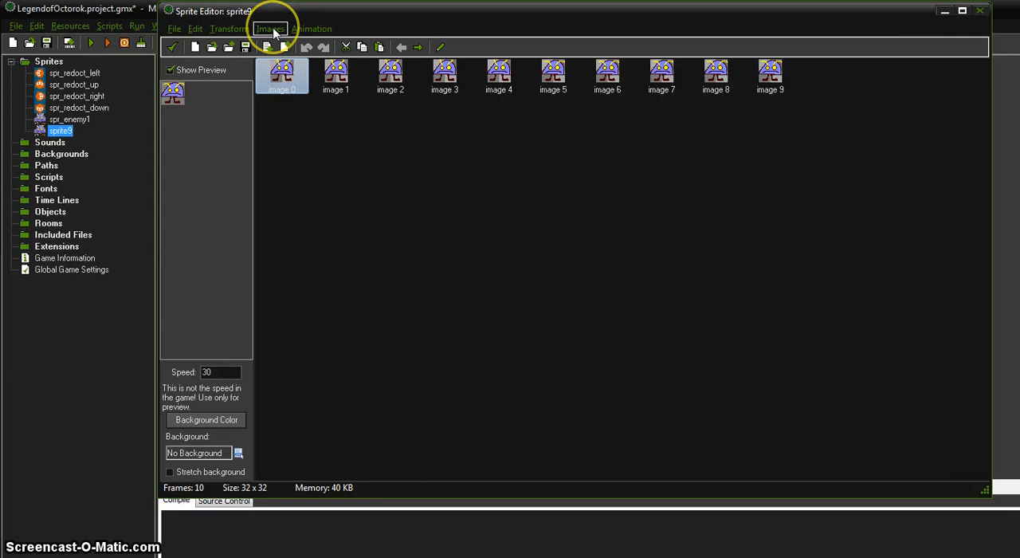
{"action": "left_click", "coordinate": [270, 28]}
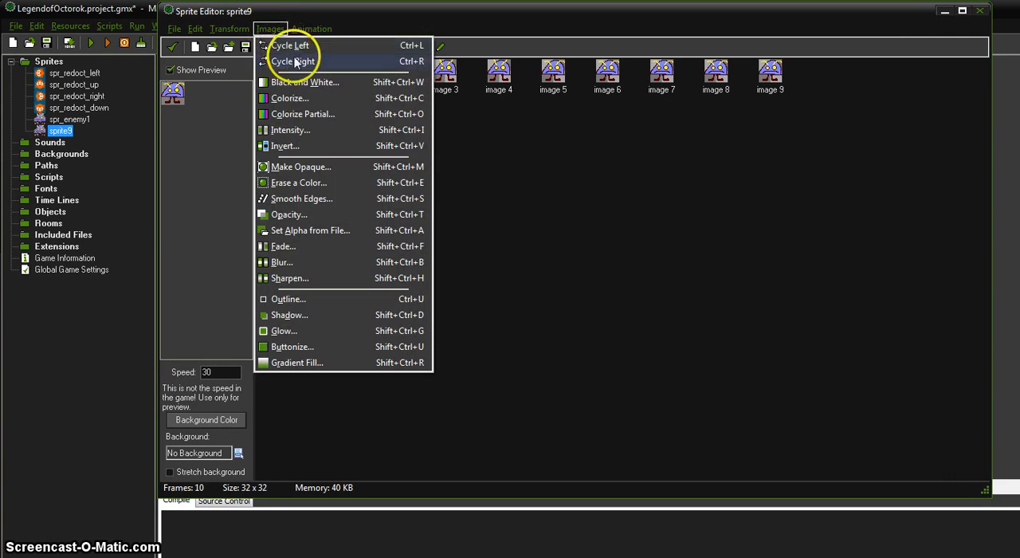
{"action": "left_click", "coordinate": [285, 98]}
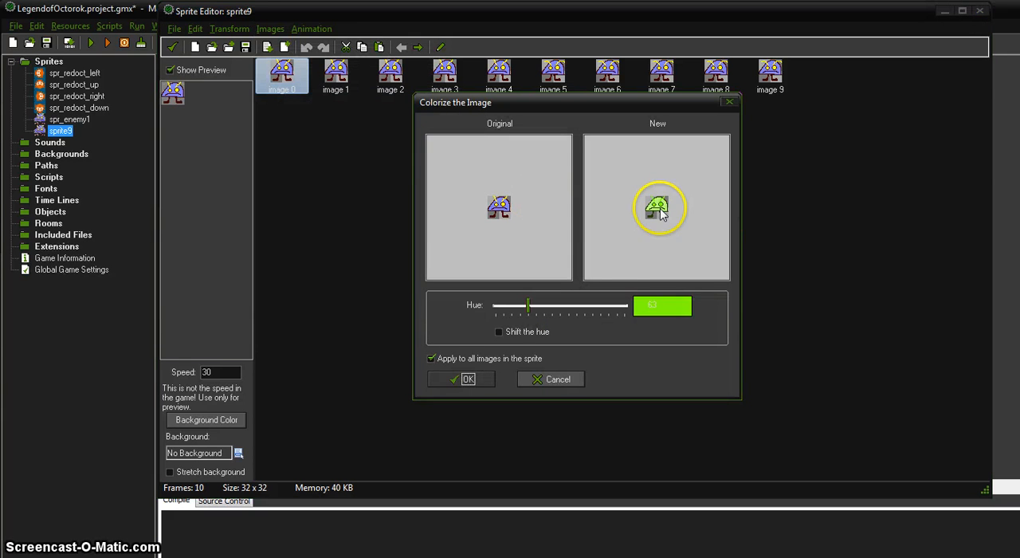
{"action": "left_click_drag", "start_coordinate": [527, 305], "coordinate": [597, 313]}
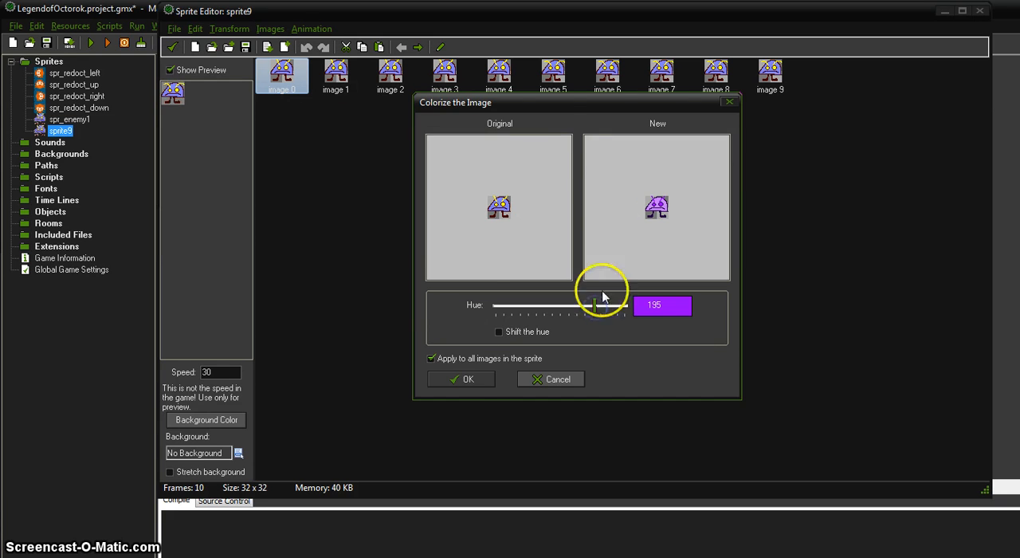
{"action": "left_click", "coordinate": [467, 380]}
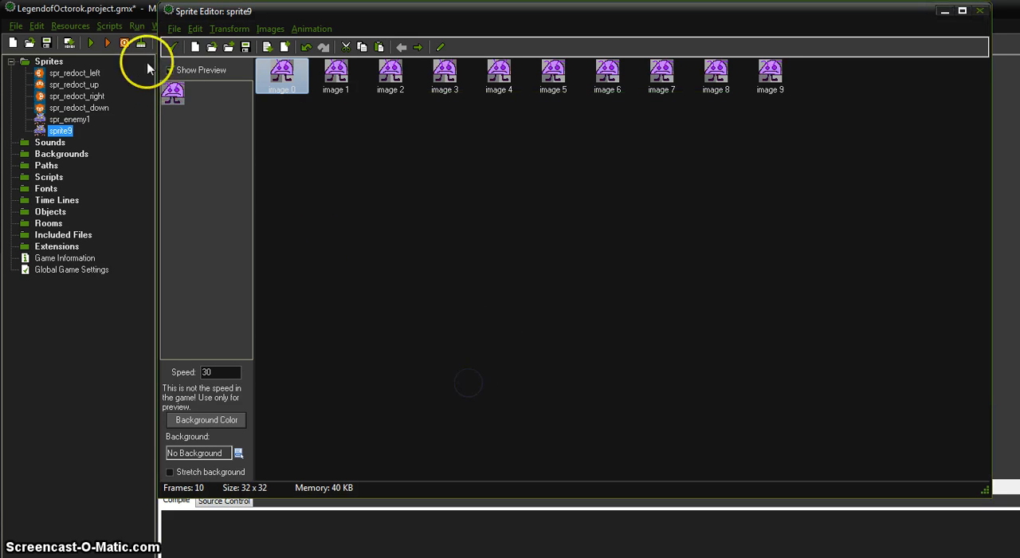
{"action": "key", "text": "ctrl+z"}
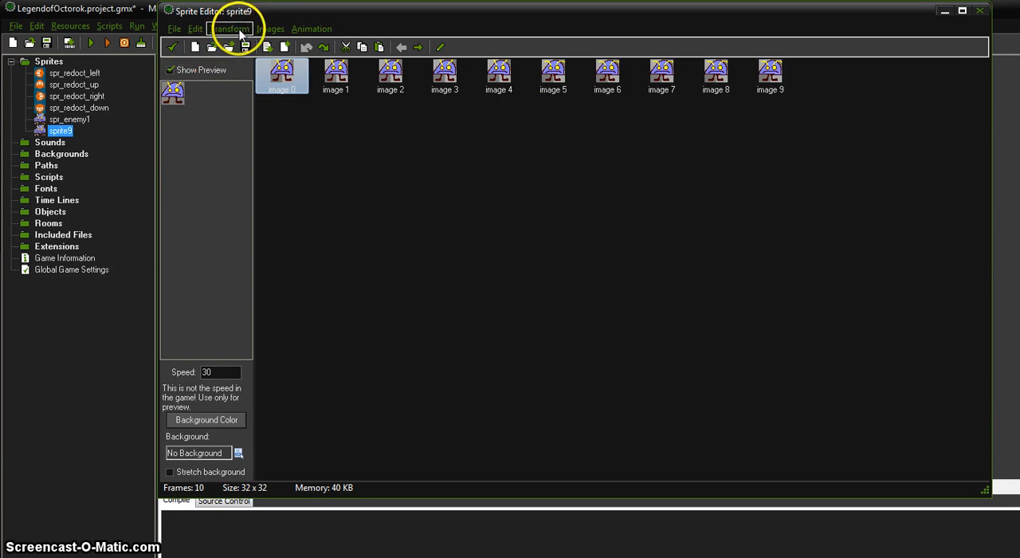
Partially colorize all frames of the duplicated enemy from old hue 170 to new hue 109 at tolerance 90, and accept the sprite
{"action": "left_click", "coordinate": [267, 30]}
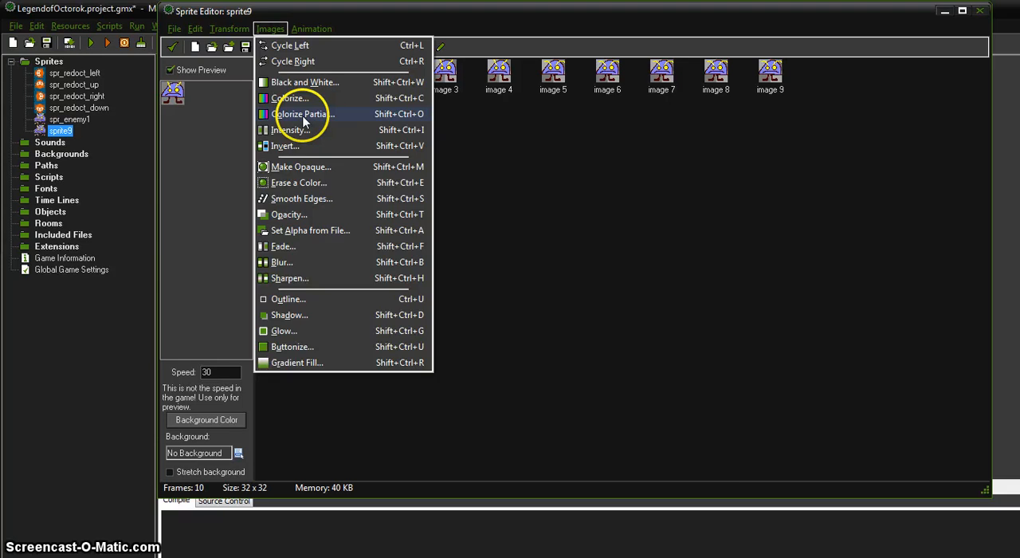
{"action": "left_click", "coordinate": [303, 115]}
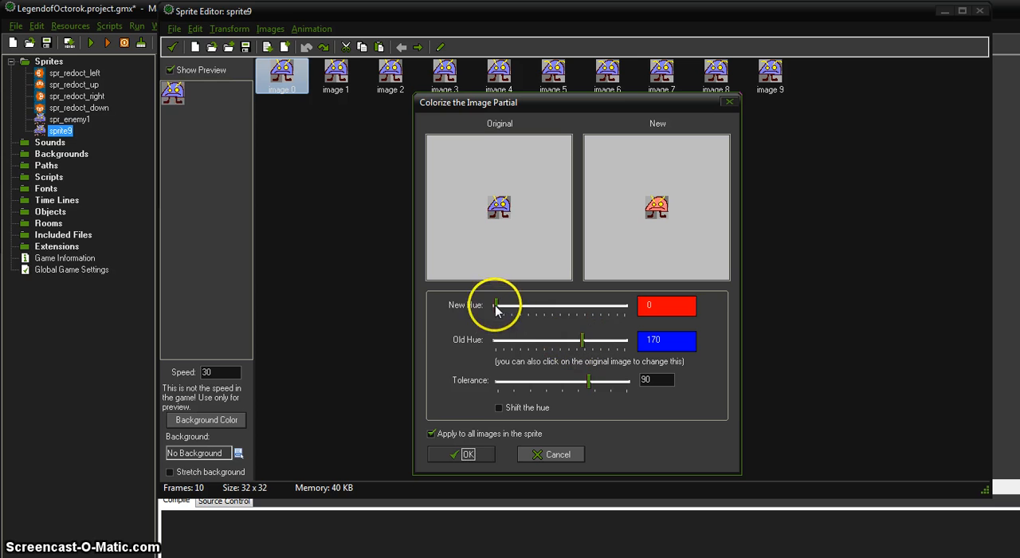
{"action": "left_click_drag", "start_coordinate": [495, 310], "coordinate": [531, 309]}
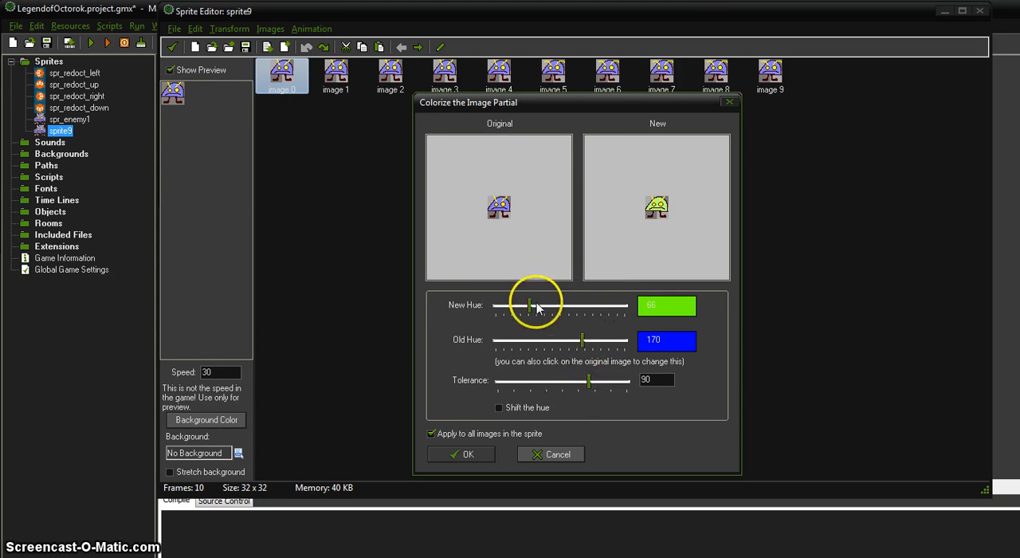
{"action": "left_click_drag", "start_coordinate": [530, 308], "coordinate": [554, 308]}
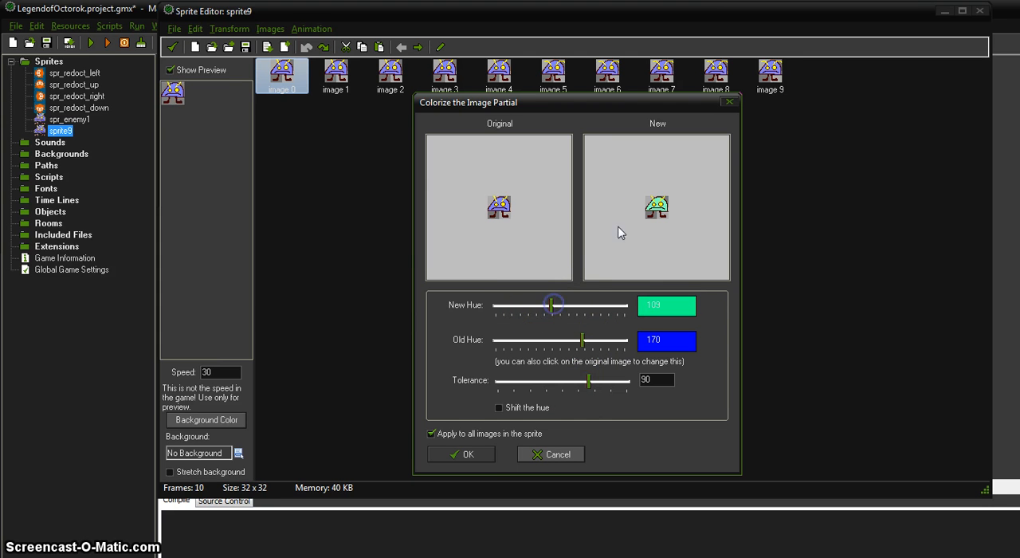
{"action": "left_click", "coordinate": [477, 459]}
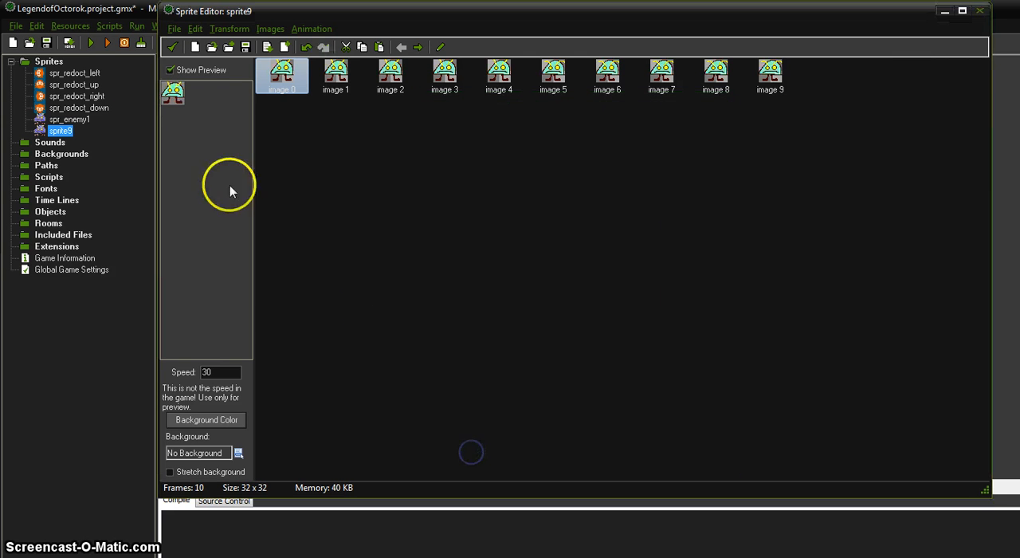
{"action": "left_click", "coordinate": [173, 48]}
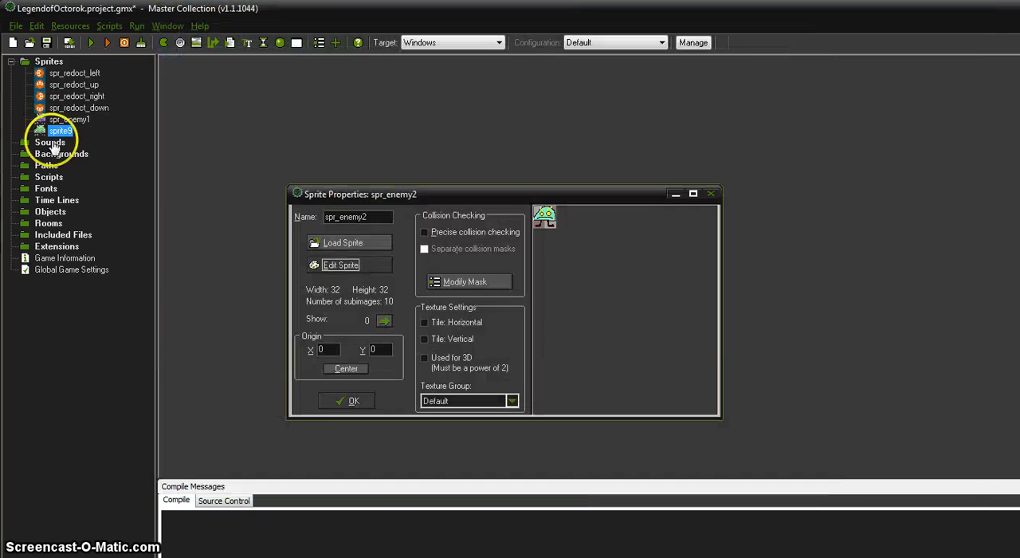
{"action": "left_click", "coordinate": [335, 404]}
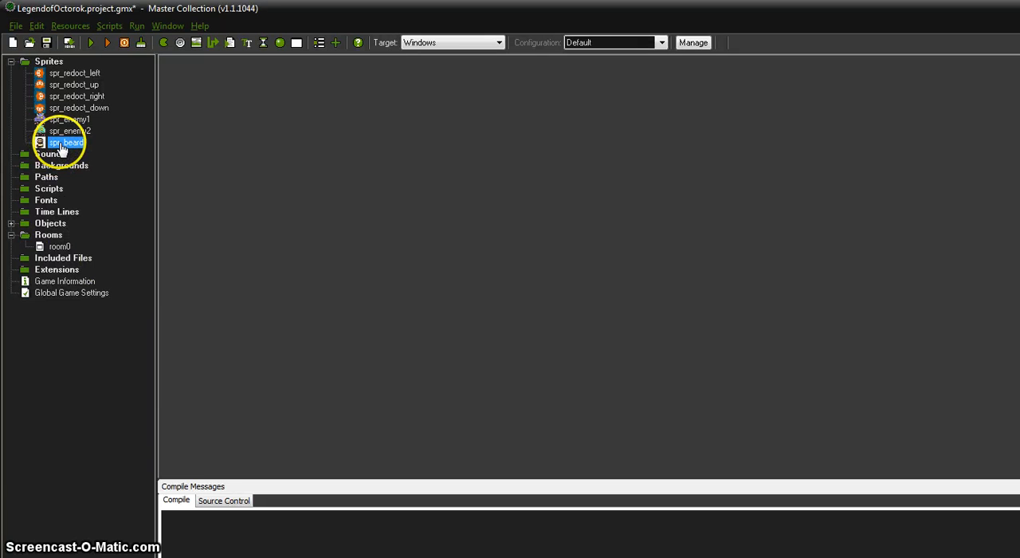
Check how the bearded character looks in room0, close the room, and open the frames of spr_beard for editing
{"action": "double_click", "coordinate": [54, 246]}
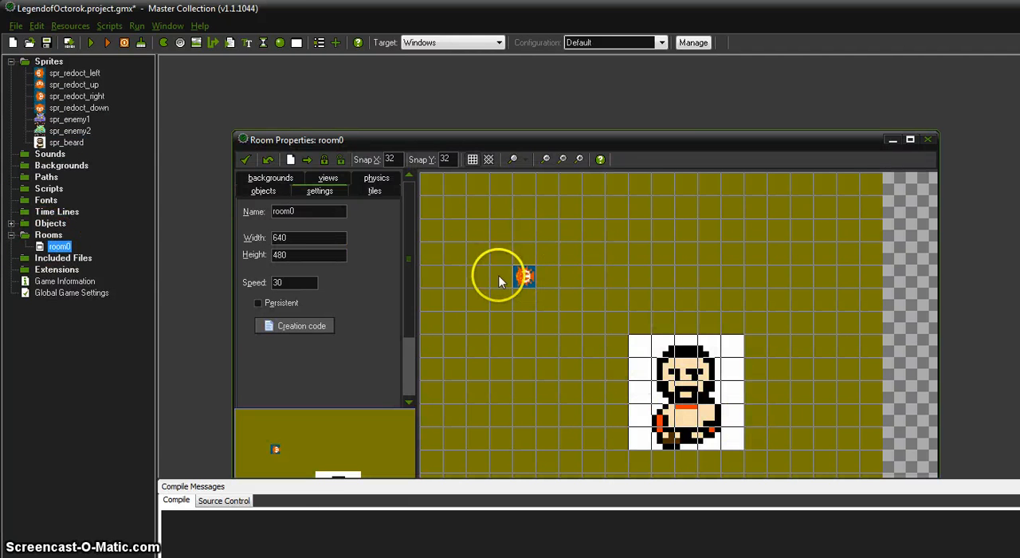
{"action": "left_click", "coordinate": [247, 161]}
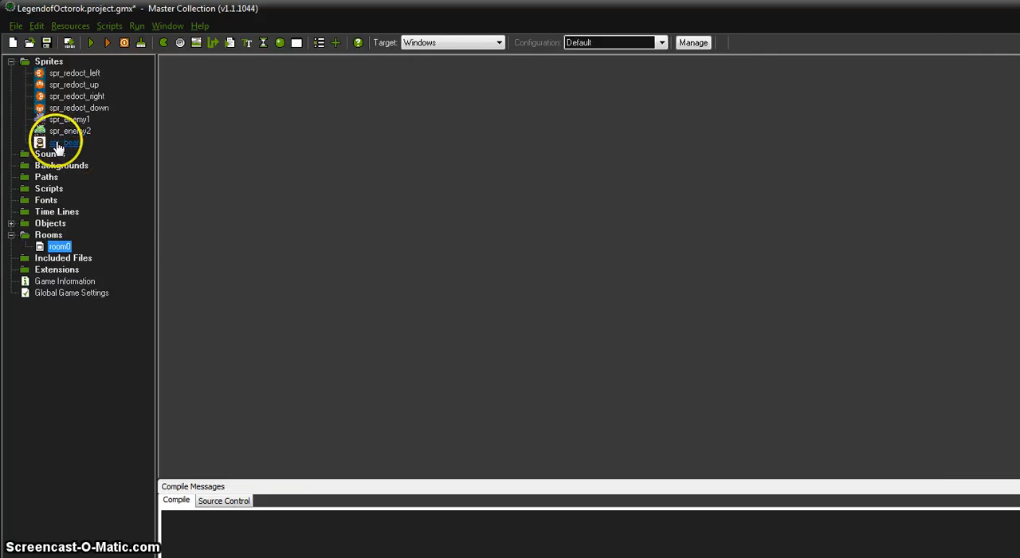
{"action": "double_click", "coordinate": [64, 143]}
{"action": "left_click_drag", "start_coordinate": [368, 162], "coordinate": [357, 108]}
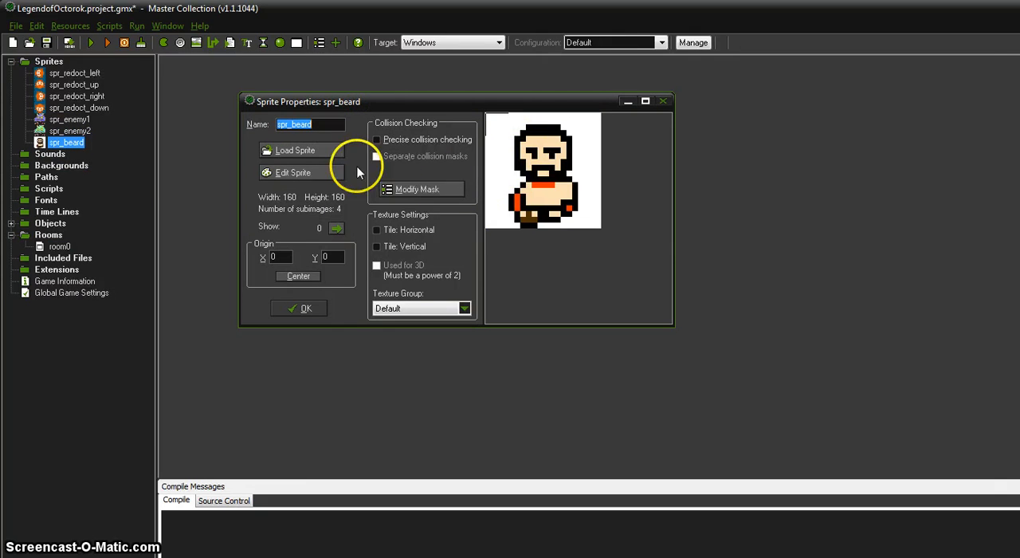
{"action": "left_click", "coordinate": [292, 173]}
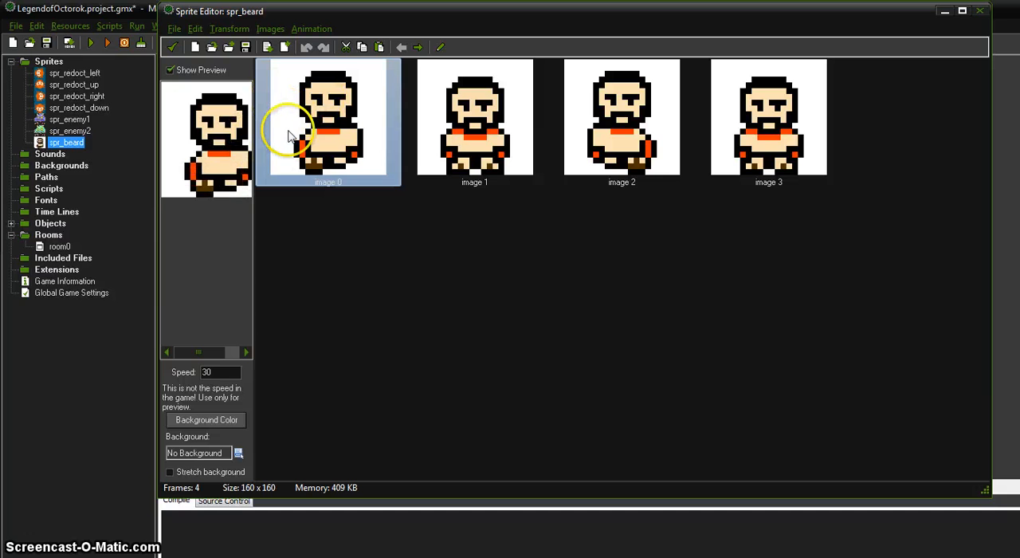
Erase the white background colour from all frames of spr_beard with a tolerance of 21, and accept the edited sprite
{"action": "left_click", "coordinate": [233, 29]}
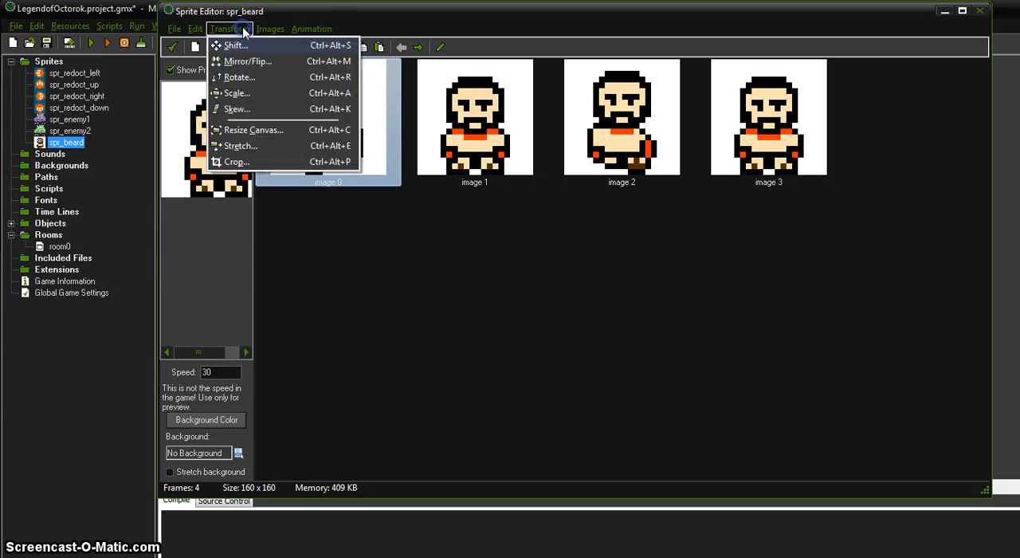
{"action": "mouse_move", "coordinate": [267, 29]}
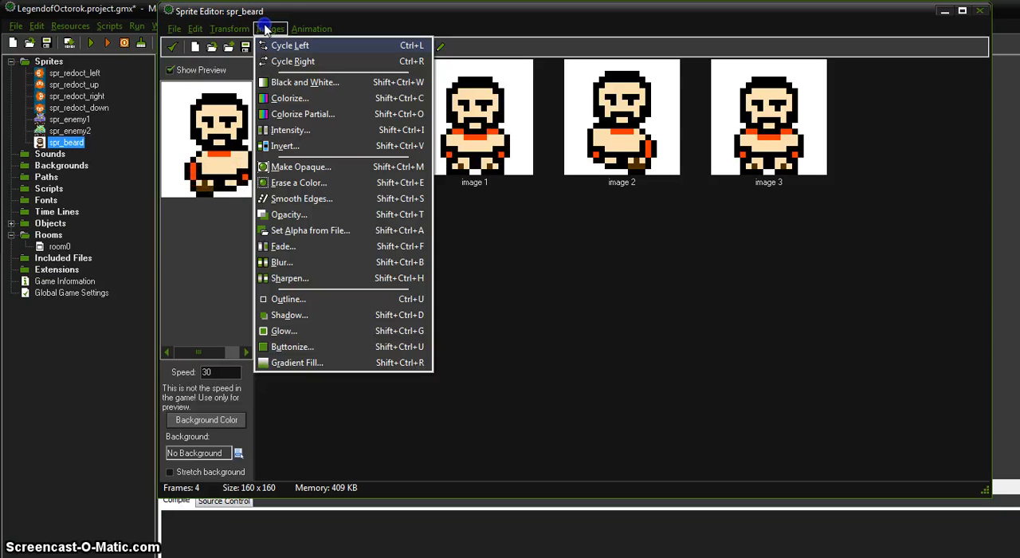
{"action": "left_click", "coordinate": [275, 185]}
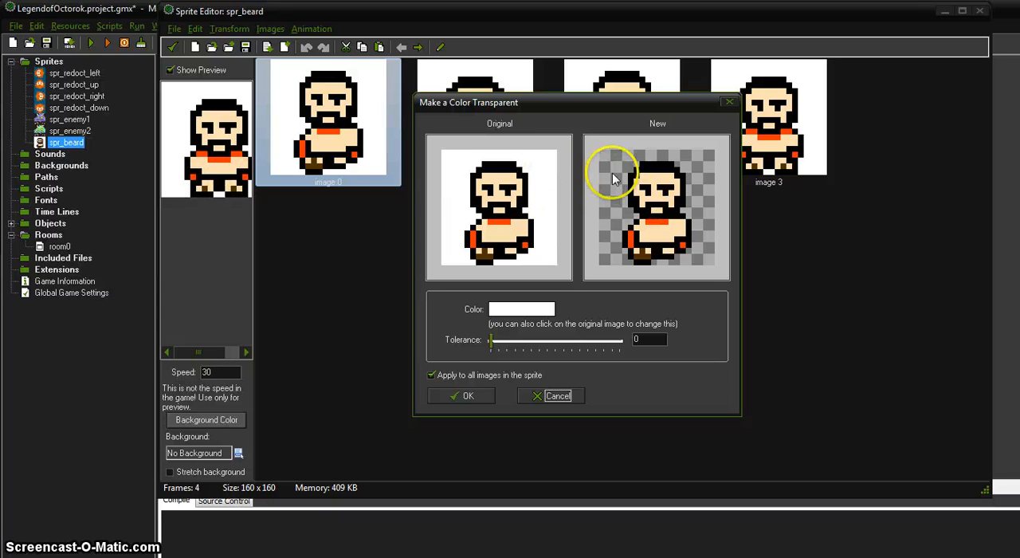
{"action": "left_click", "coordinate": [505, 167]}
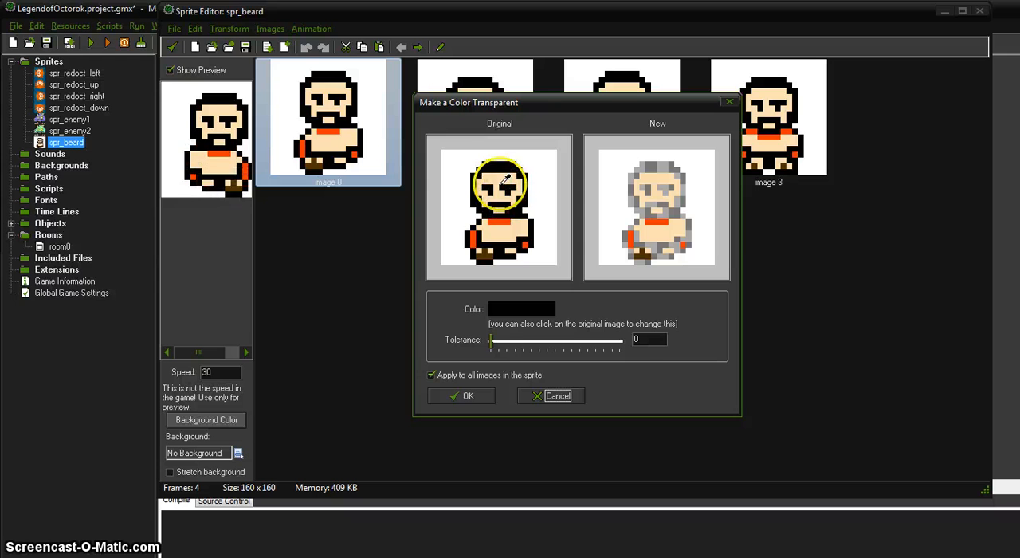
{"action": "left_click", "coordinate": [500, 177]}
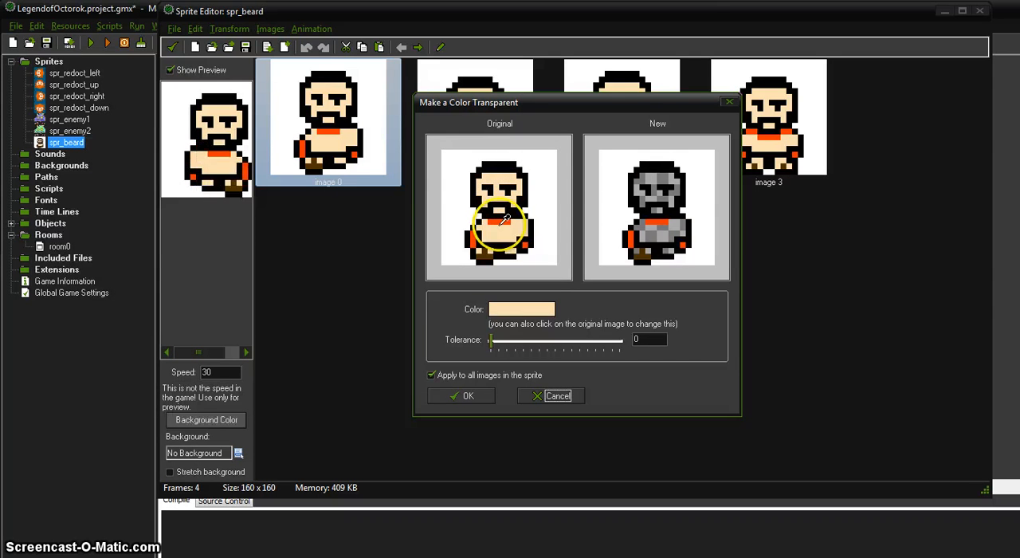
{"action": "left_click", "coordinate": [502, 215]}
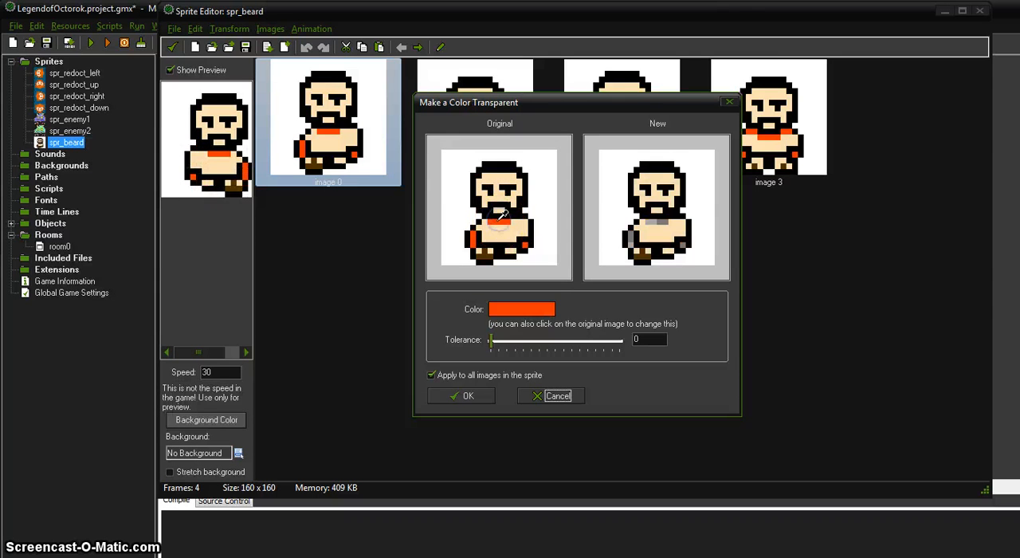
{"action": "left_click", "coordinate": [456, 164]}
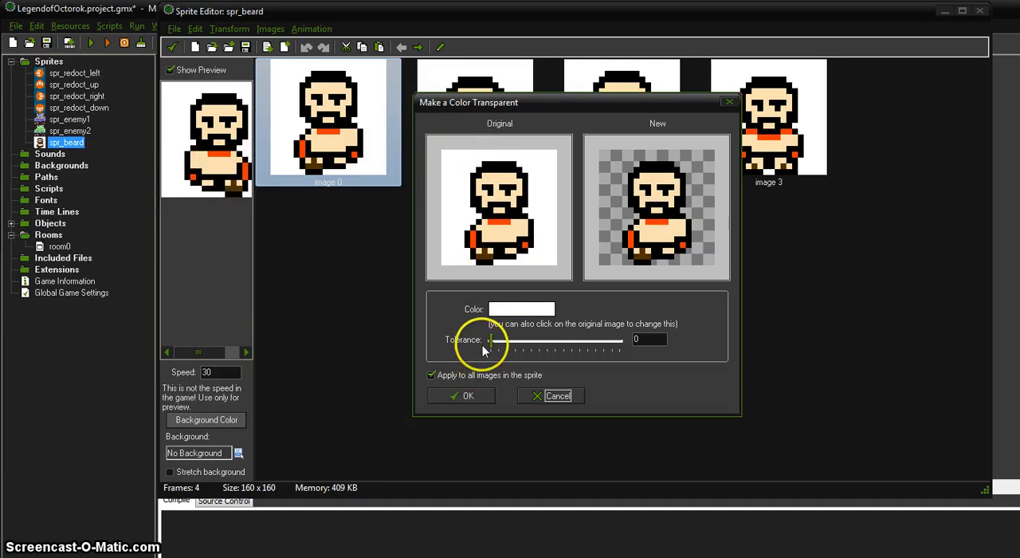
{"action": "mouse_move", "coordinate": [491, 344]}
{"action": "left_mouse_down"}
{"action": "mouse_move", "coordinate": [527, 344]}
{"action": "mouse_move", "coordinate": [487, 348]}
{"action": "mouse_move", "coordinate": [525, 349]}
{"action": "mouse_move", "coordinate": [501, 348]}
{"action": "left_mouse_up"}
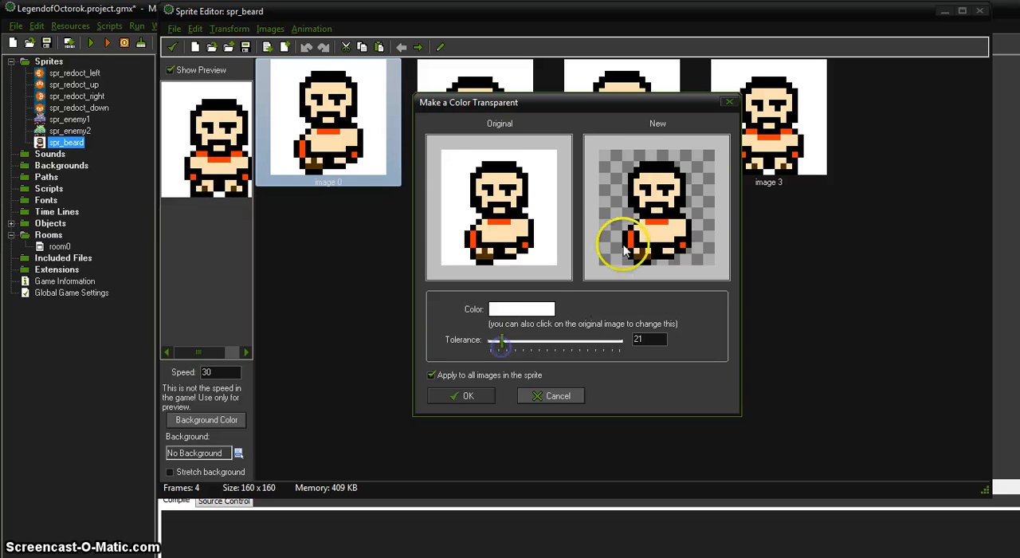
{"action": "left_click", "coordinate": [462, 396]}
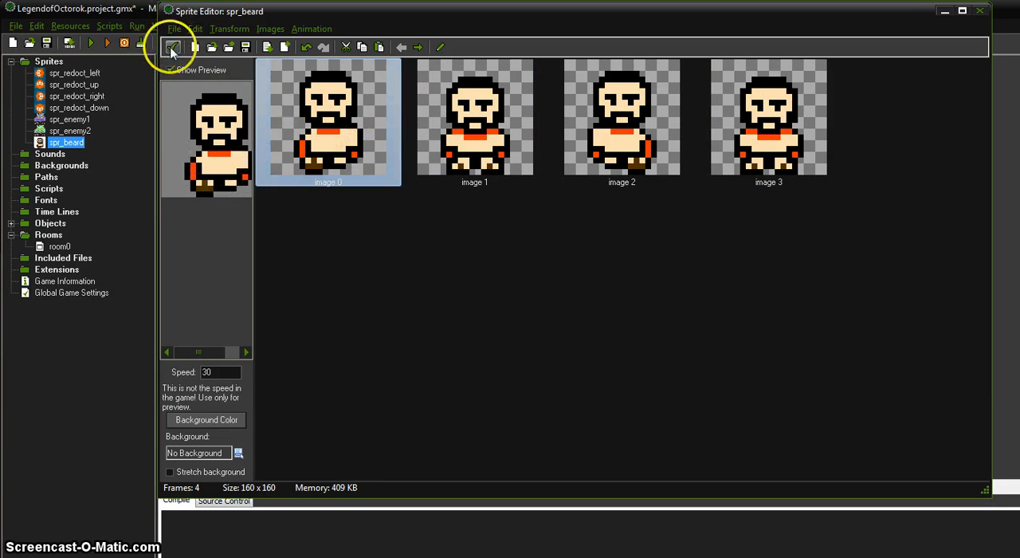
{"action": "left_click", "coordinate": [171, 47]}
{"action": "left_click", "coordinate": [309, 317]}
Examine the bearded character's background in room0, and close the room
{"action": "double_click", "coordinate": [60, 246]}
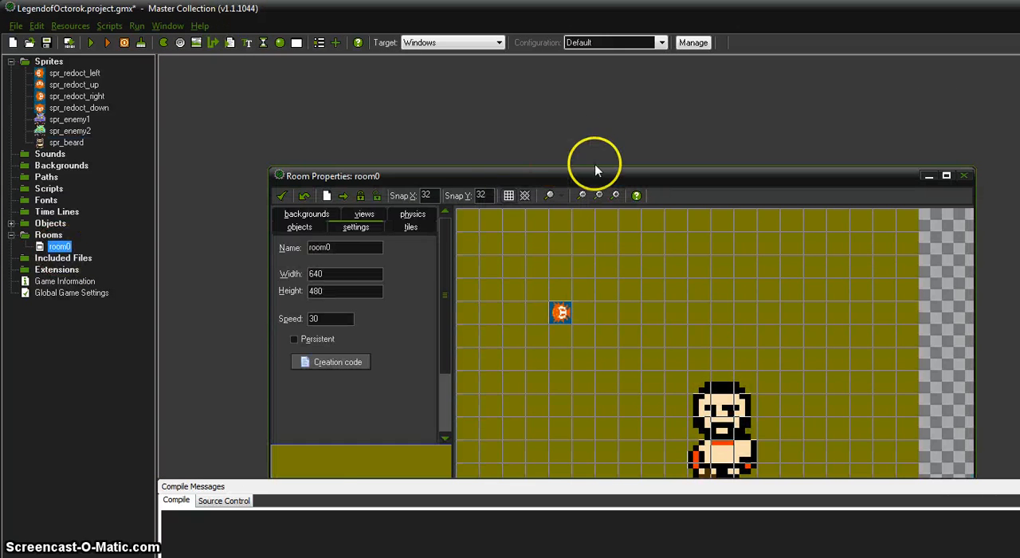
{"action": "left_click_drag", "start_coordinate": [594, 164], "coordinate": [581, 84]}
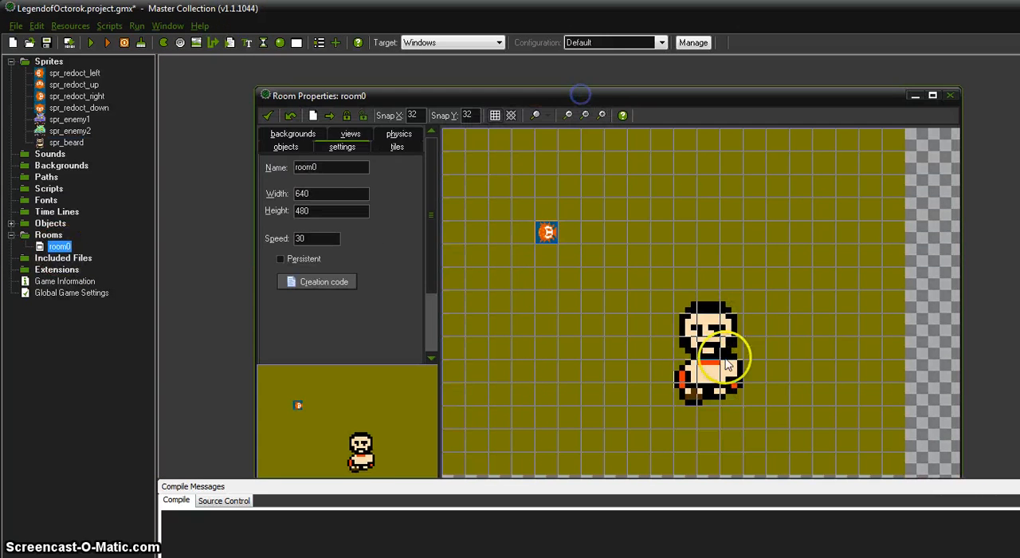
{"action": "left_click", "coordinate": [268, 114]}
Reopen the frames of spr_beard and stretch its animation to 16 frames
{"action": "double_click", "coordinate": [65, 142]}
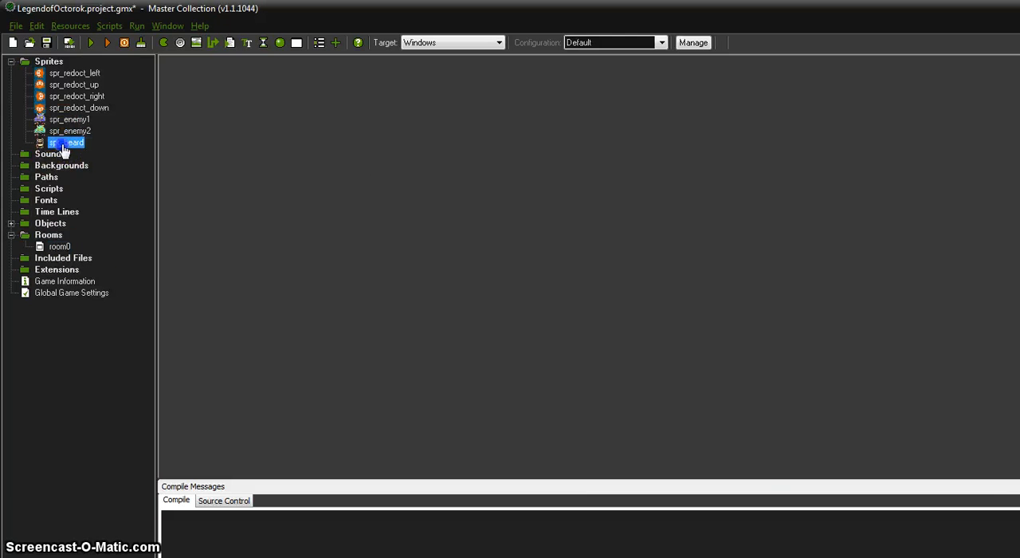
{"action": "left_click", "coordinate": [337, 272]}
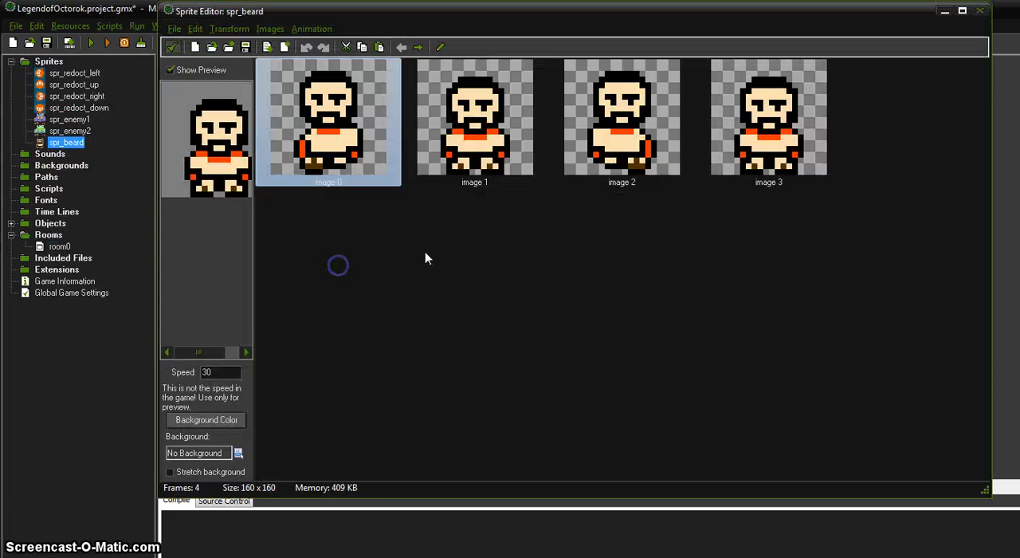
{"action": "left_click", "coordinate": [314, 28]}
{"action": "left_click", "coordinate": [323, 63]}
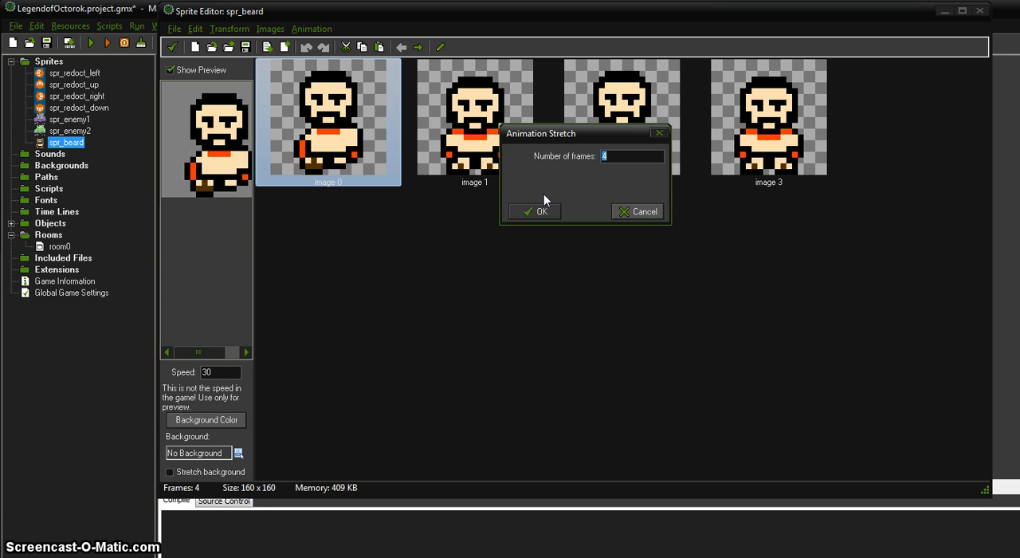
{"action": "type", "text": "16"}
{"action": "left_click", "coordinate": [538, 212]}
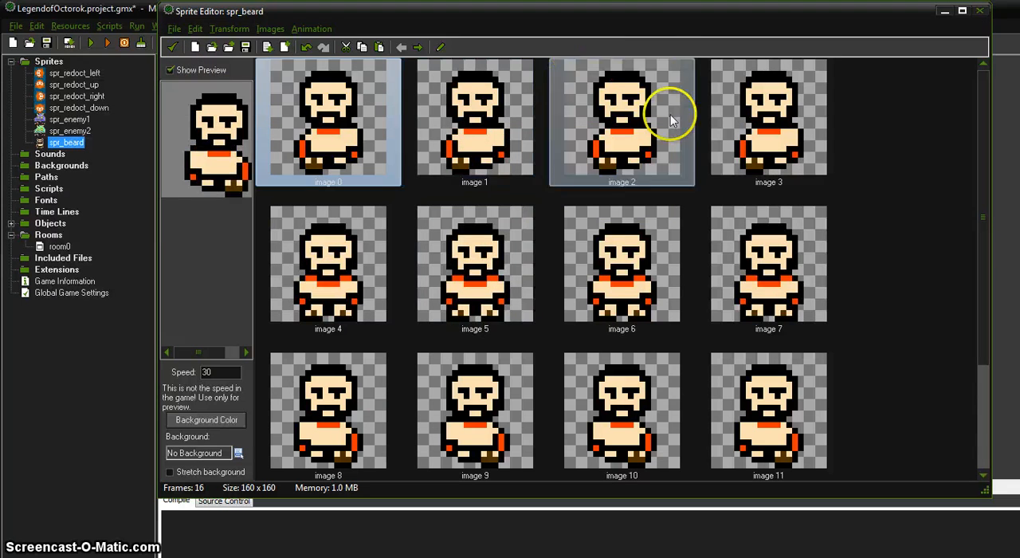
Stretch all spr_beard frames to 32 by 32 pixels with the aspect ratio kept and normal quality, and accept the edited sprite
{"action": "left_click", "coordinate": [231, 29]}
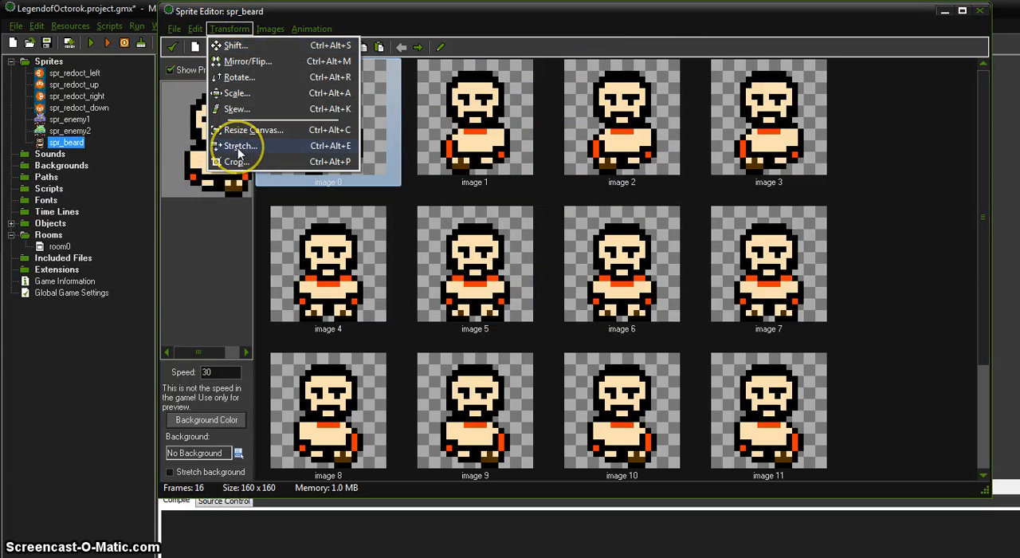
{"action": "left_click", "coordinate": [239, 145]}
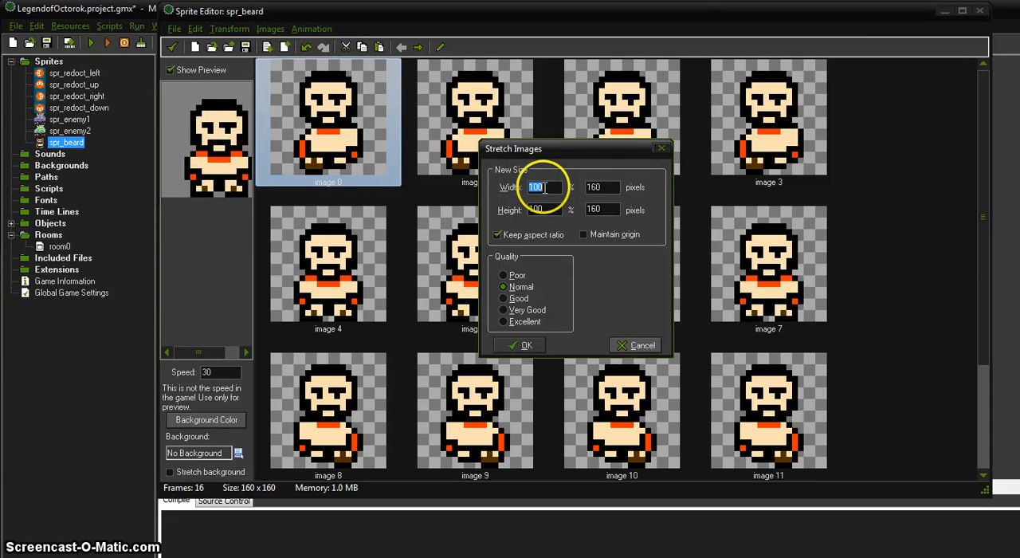
{"action": "double_click", "coordinate": [603, 187]}
{"action": "type", "text": "32"}
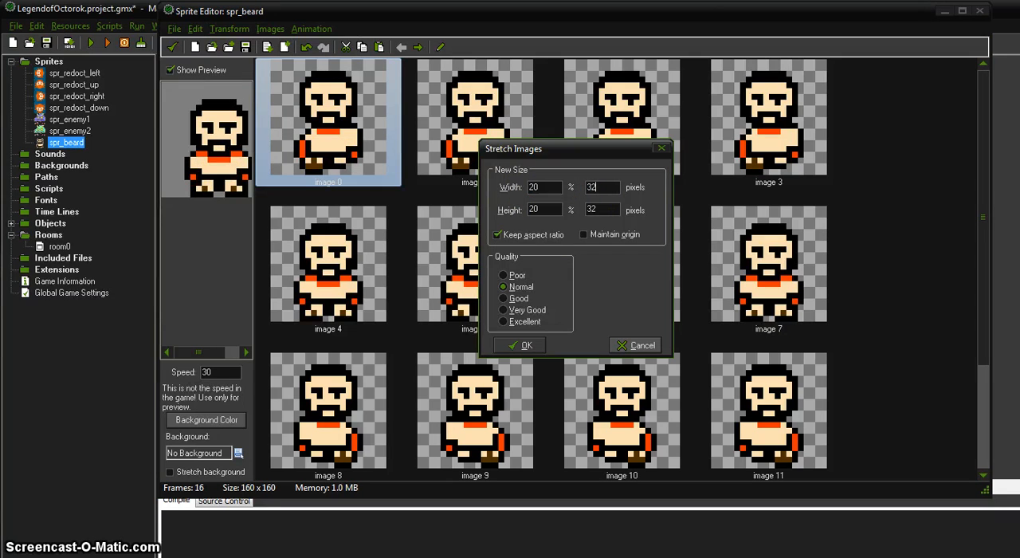
{"action": "left_click", "coordinate": [529, 345]}
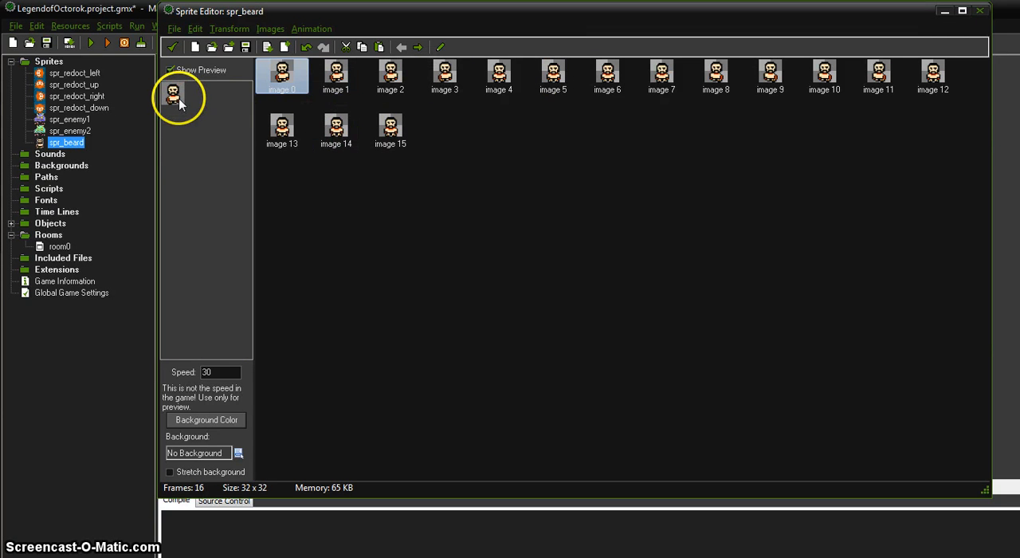
{"action": "left_click", "coordinate": [172, 46]}
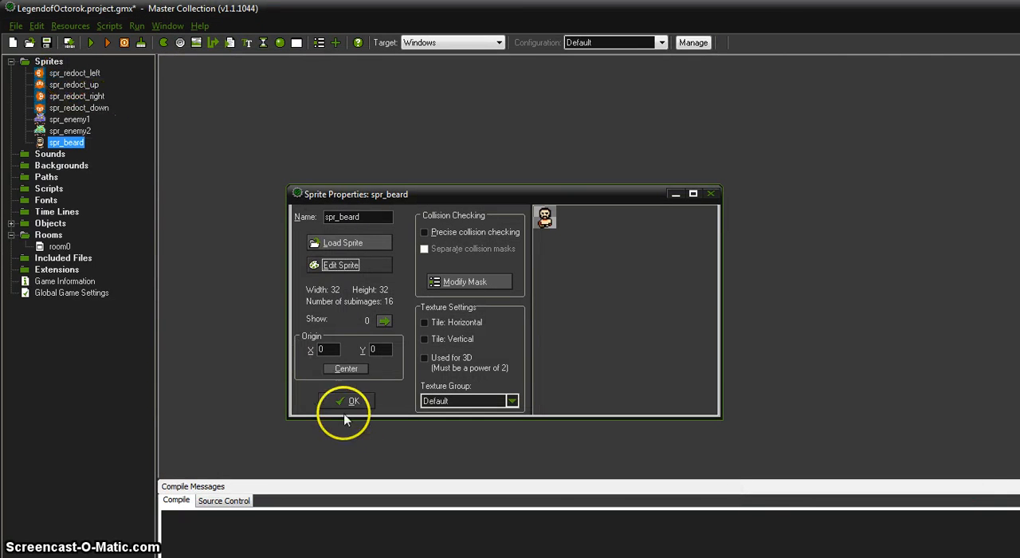
{"action": "left_click", "coordinate": [353, 401]}
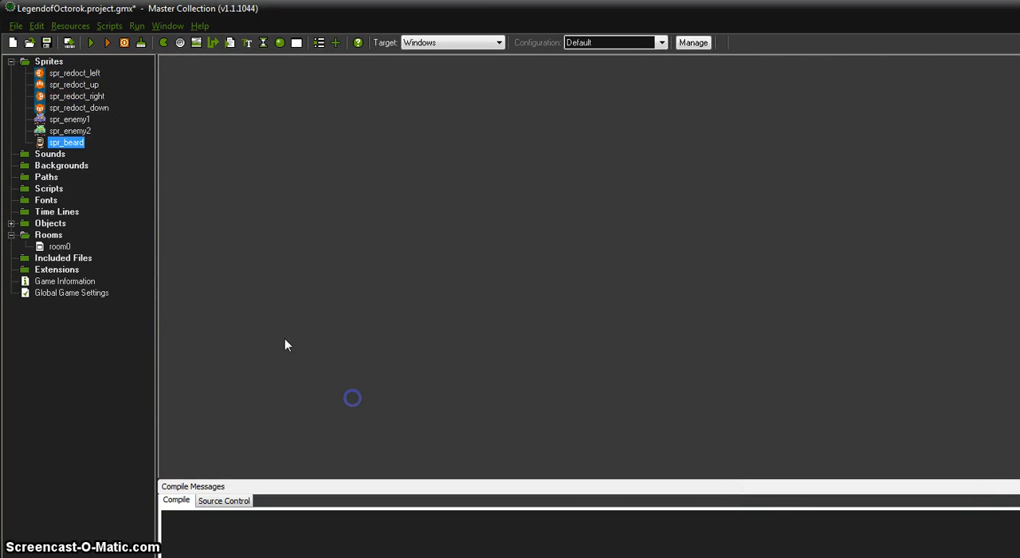
Erase the blue background colour from all frames of spr_redoct_left with a tolerance of 21, and accept the edited sprite
{"action": "double_click", "coordinate": [75, 73]}
{"action": "left_click", "coordinate": [358, 283]}
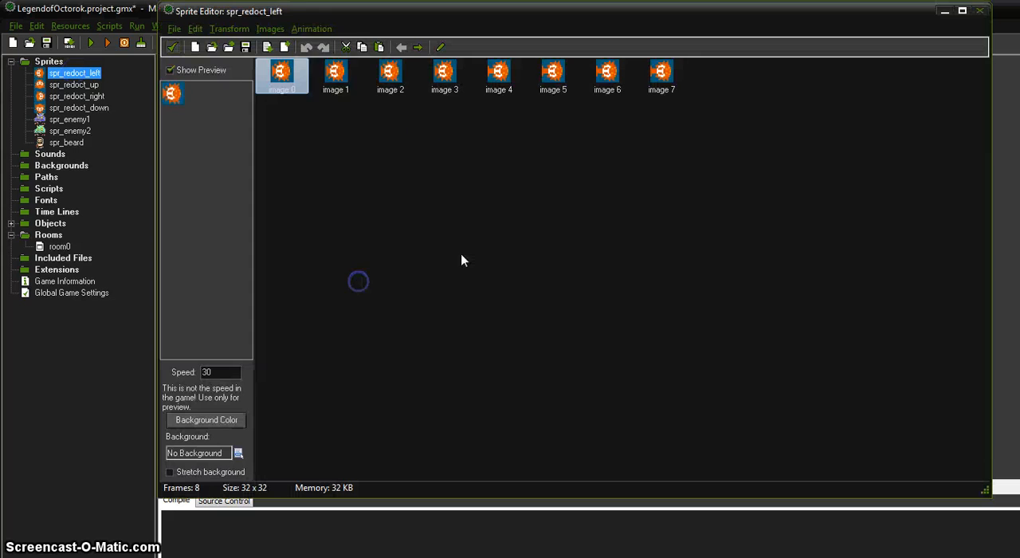
{"action": "left_click", "coordinate": [271, 29]}
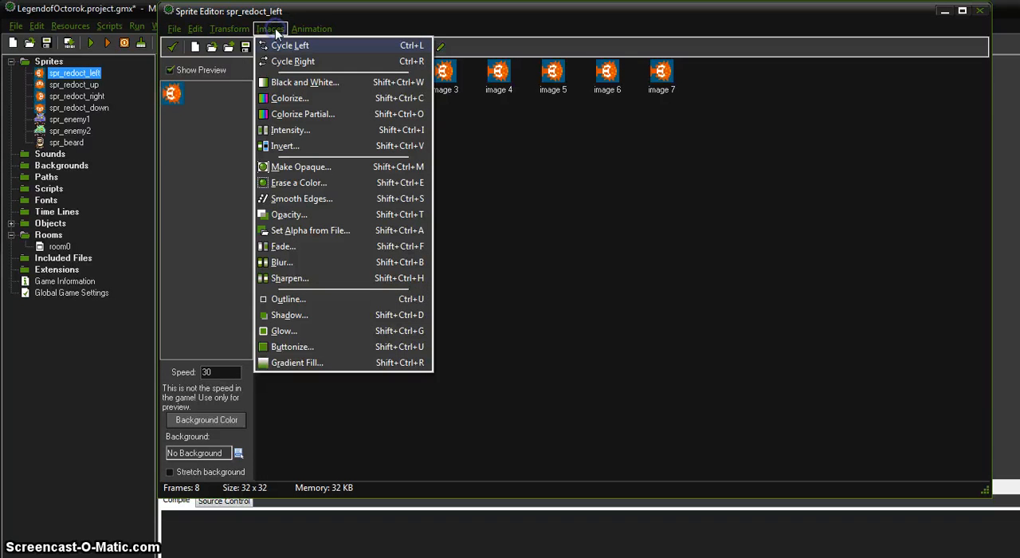
{"action": "left_click", "coordinate": [301, 183]}
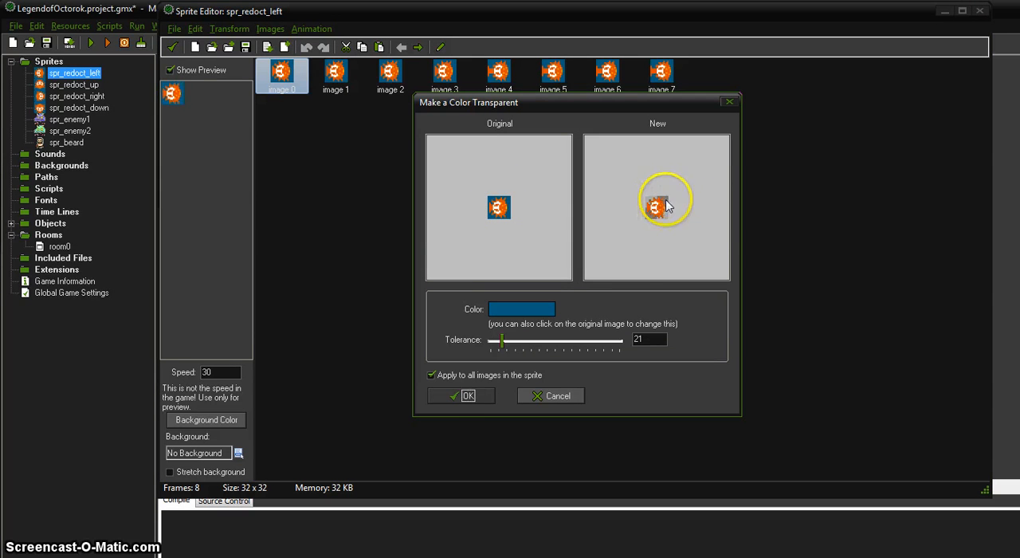
{"action": "left_click", "coordinate": [473, 397]}
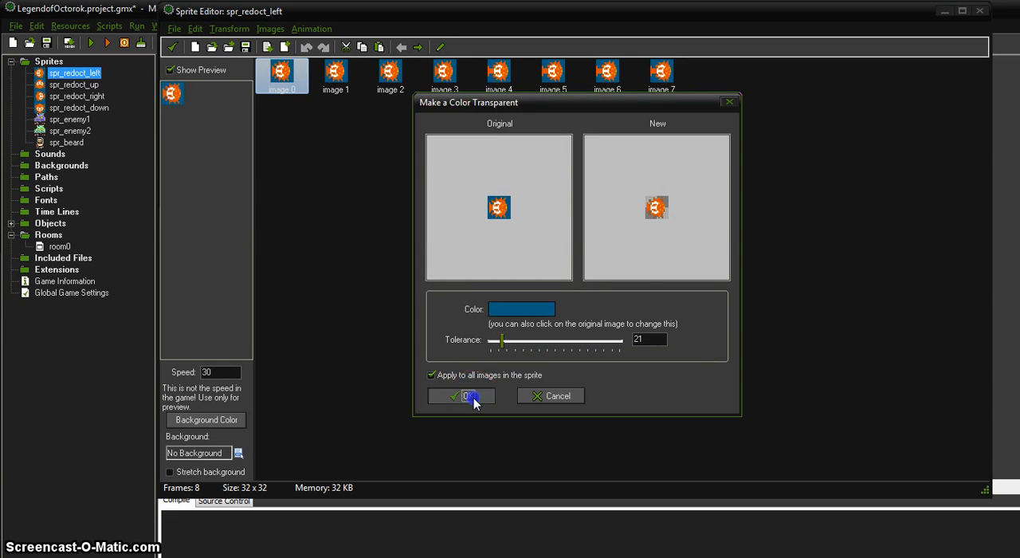
{"action": "left_click", "coordinate": [171, 47]}
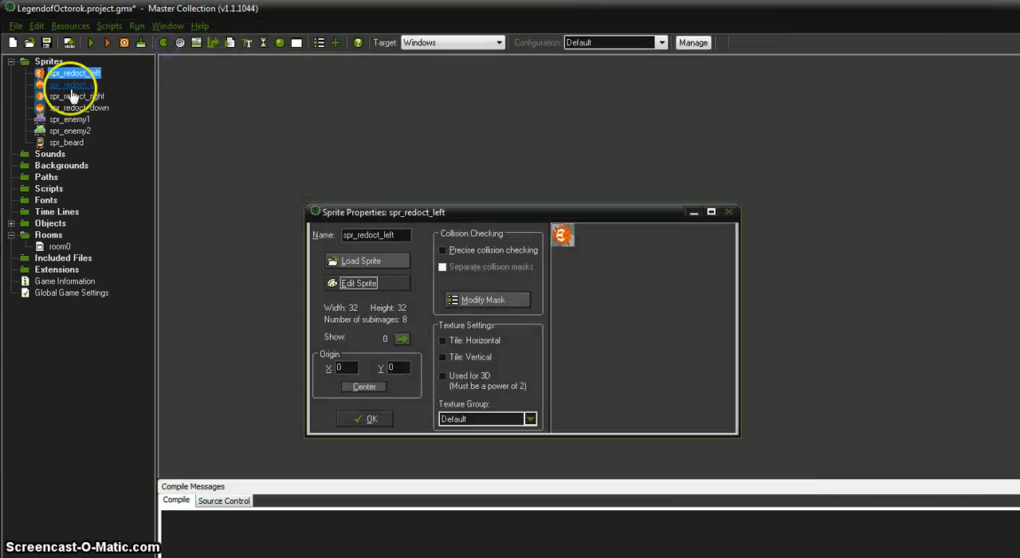
{"action": "left_click", "coordinate": [367, 420]}
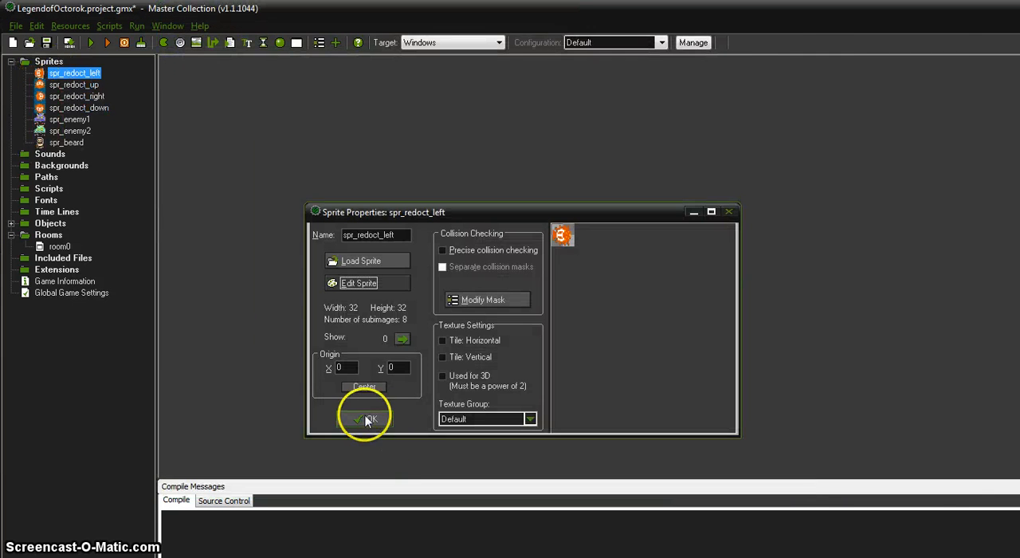